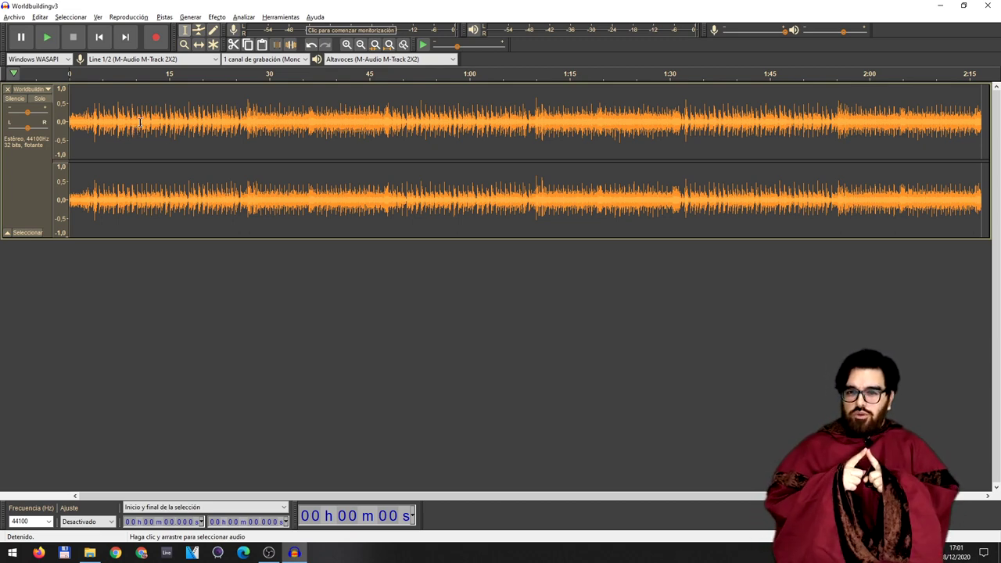
Step: Change the tempo of the entire music track by 300% while keeping its pitch, and play back the result
click(141, 123)
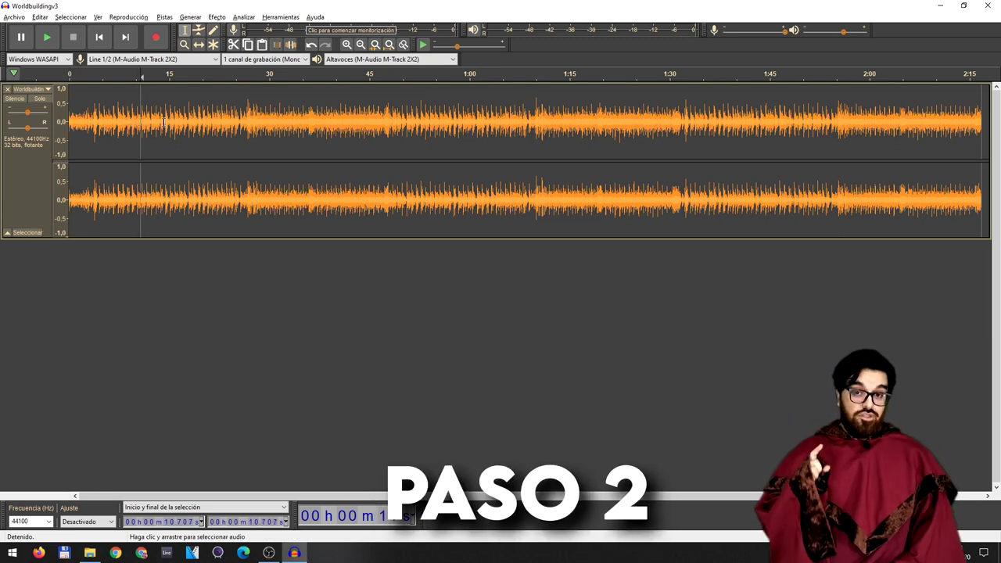
key(ctrl+a)
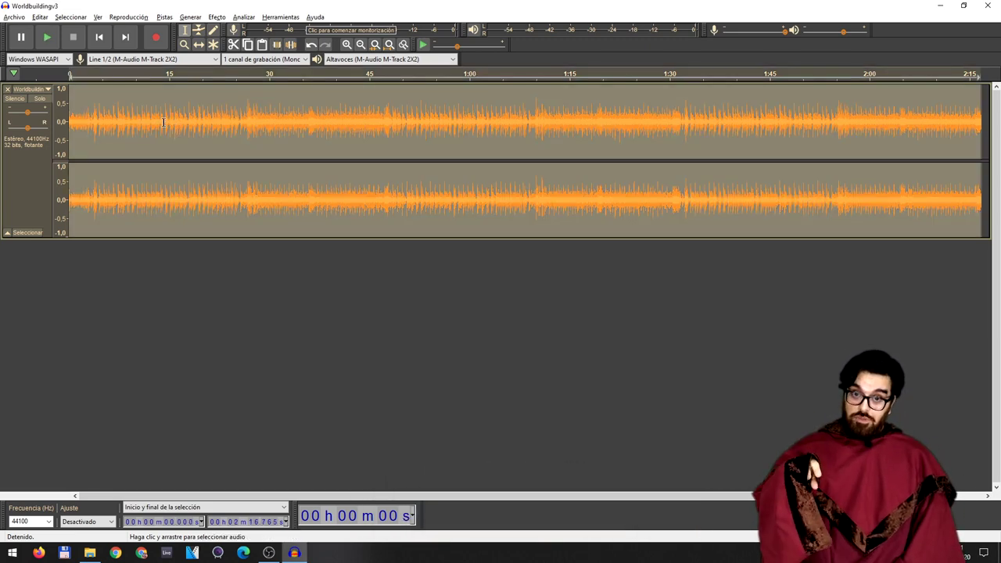
click(218, 17)
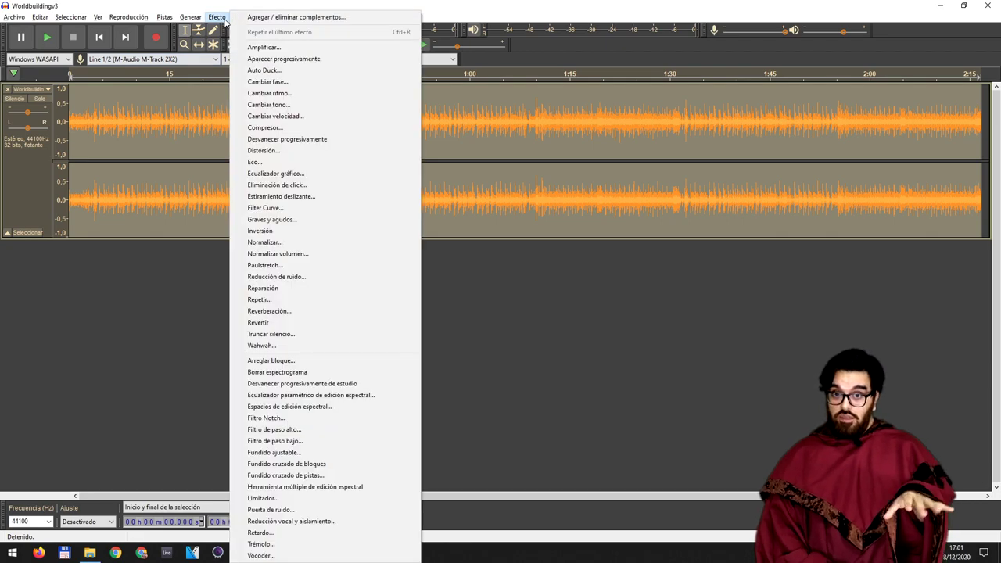
click(270, 93)
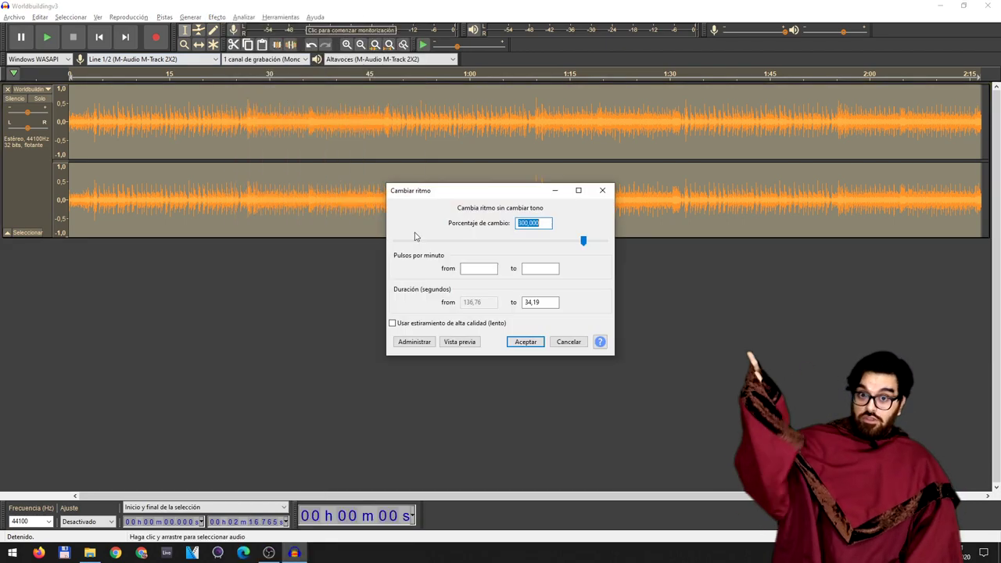
click(544, 224)
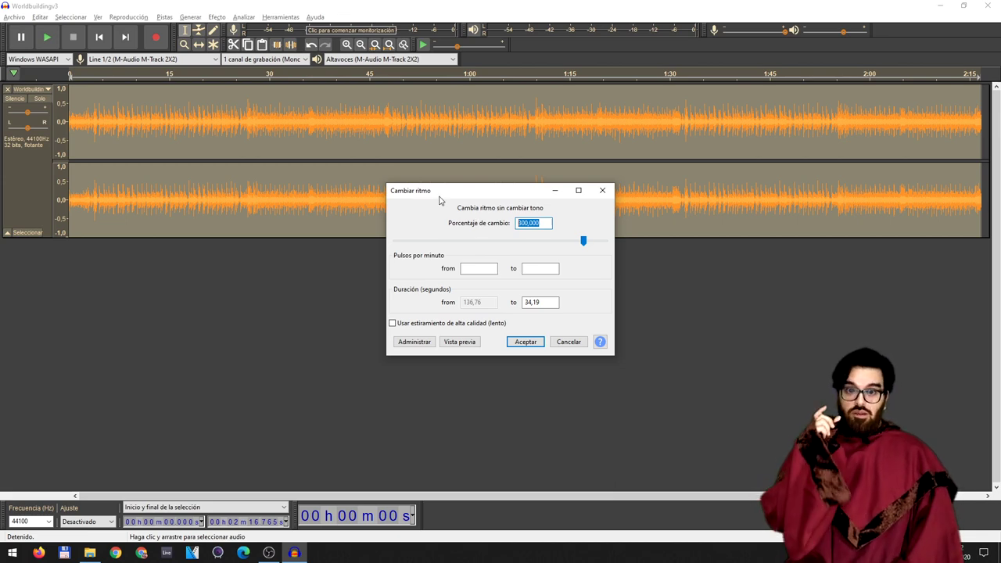
text(300)
key(Return)
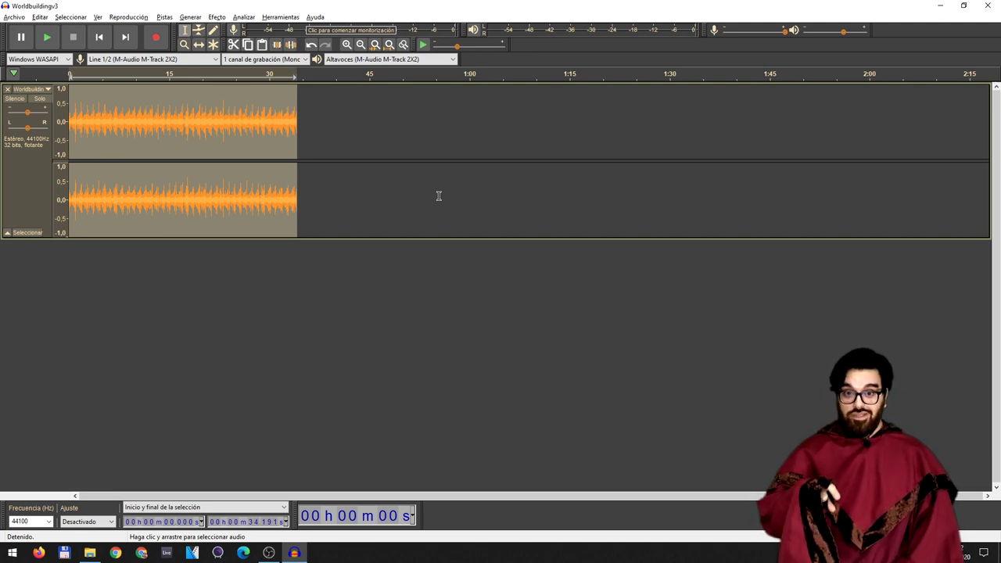
click(44, 38)
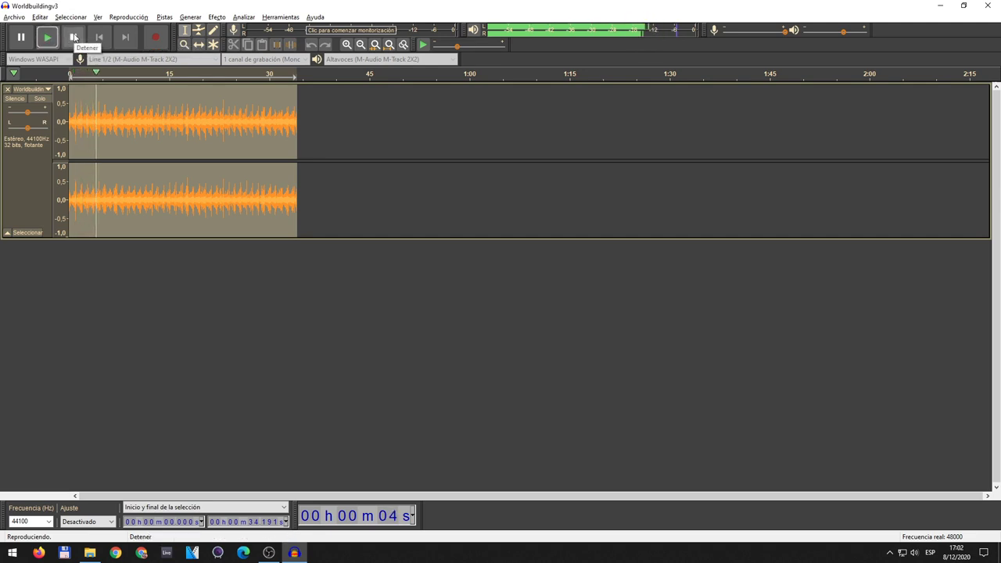
click(75, 37)
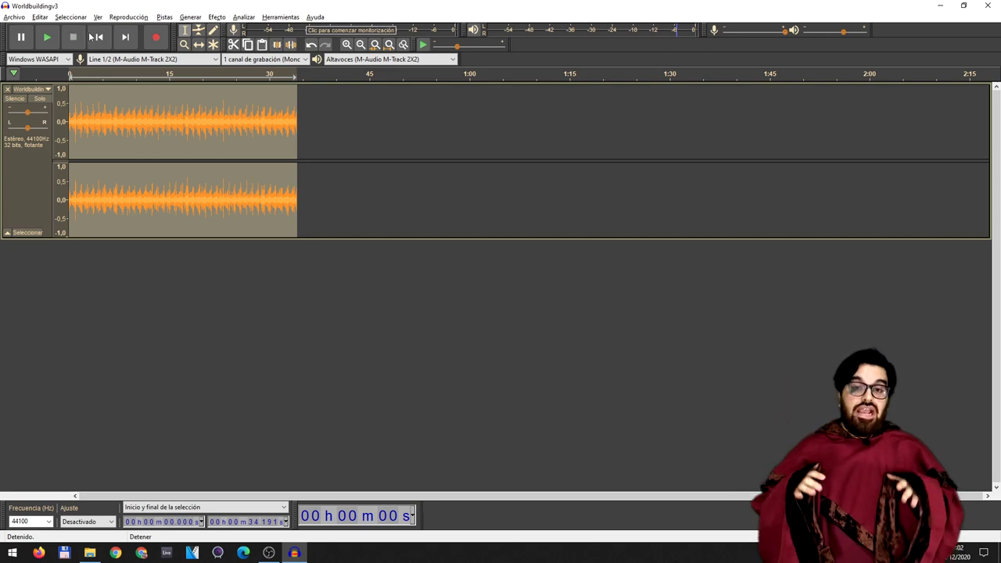
Step: Change the pitch of the selected track by -80% without altering its tempo, and play back the result
click(216, 17)
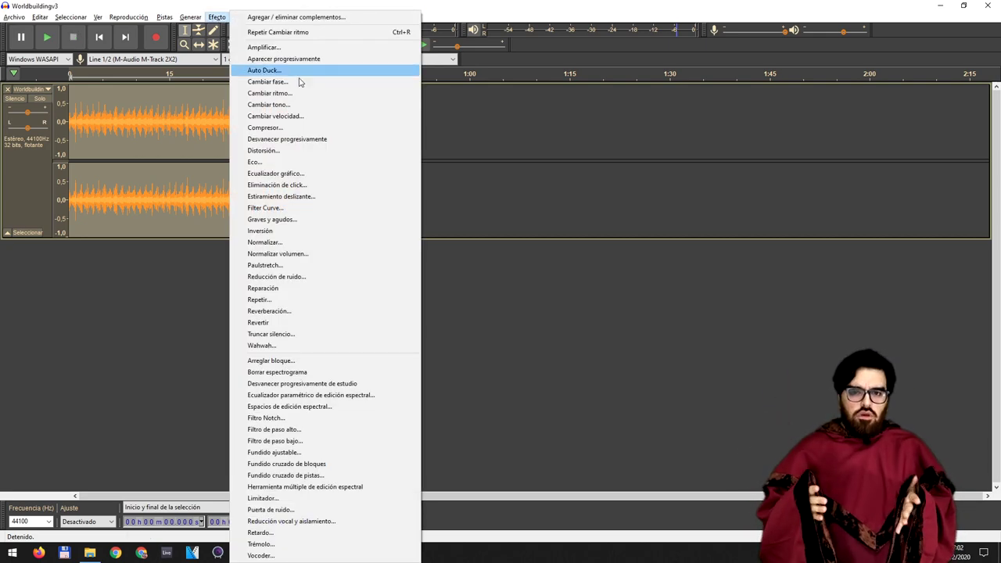
click(302, 105)
drag(548, 303, 471, 292)
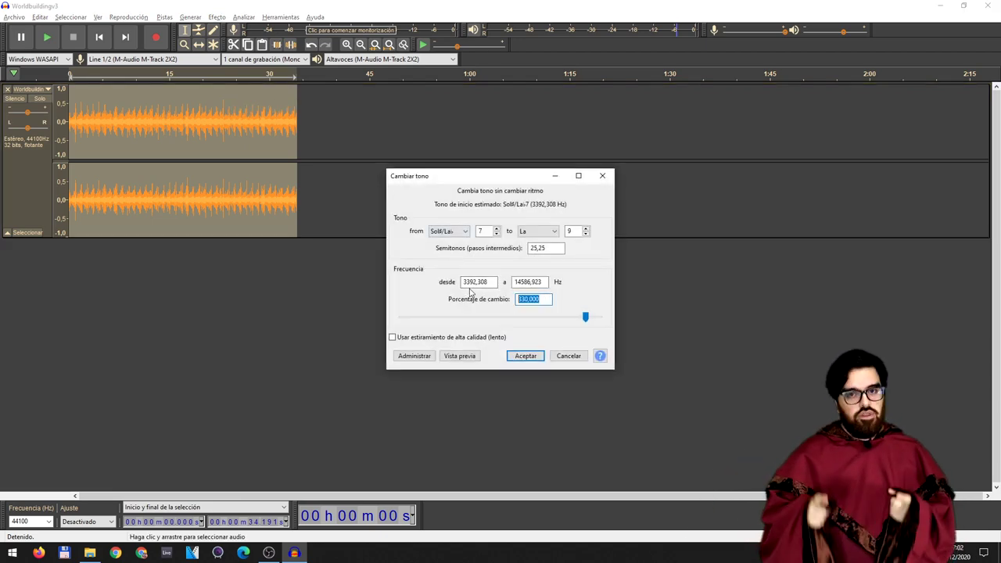
text(-80)
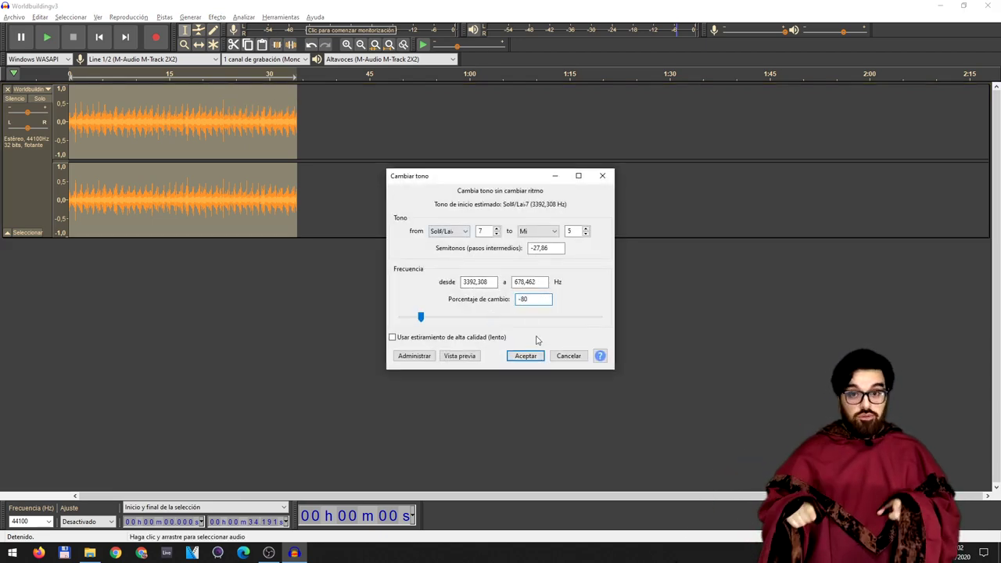
click(530, 357)
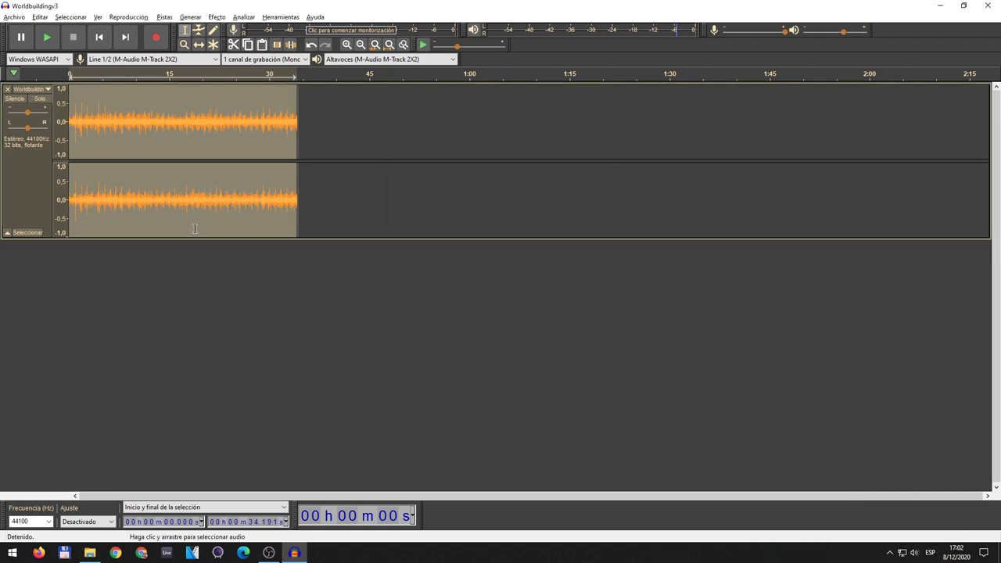
key(space)
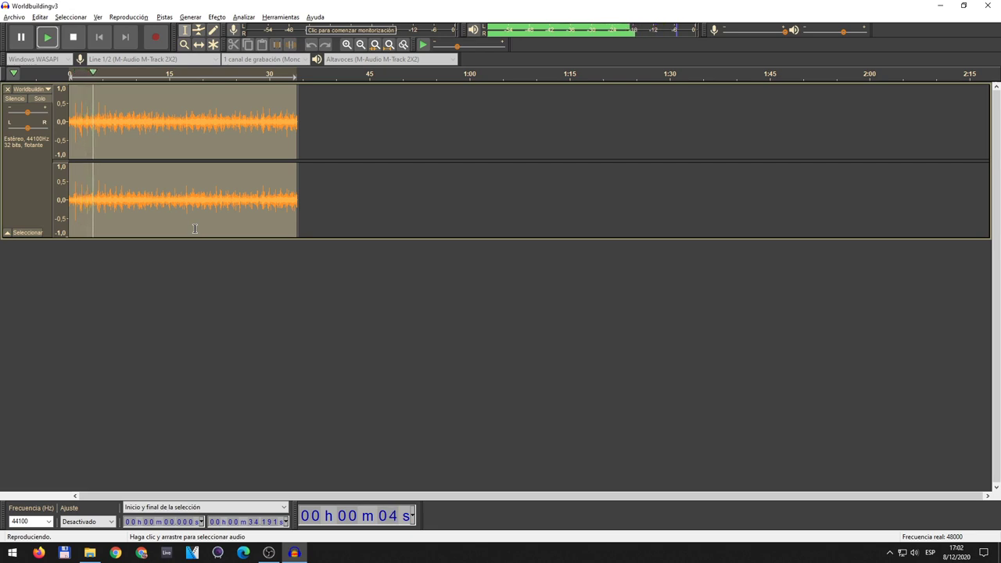
key(space)
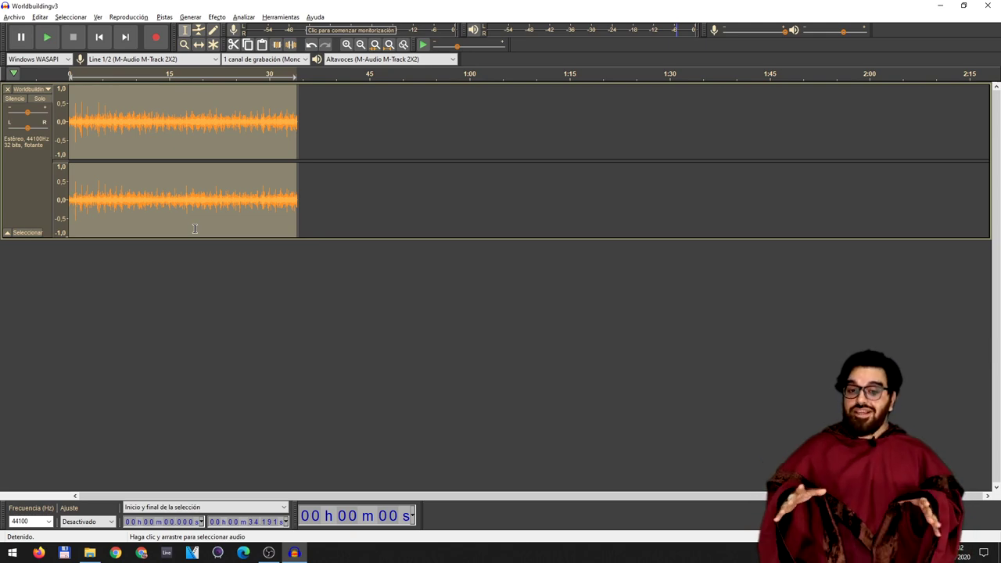
Step: Change the pitch of the selected track by 330% without altering its tempo
click(216, 17)
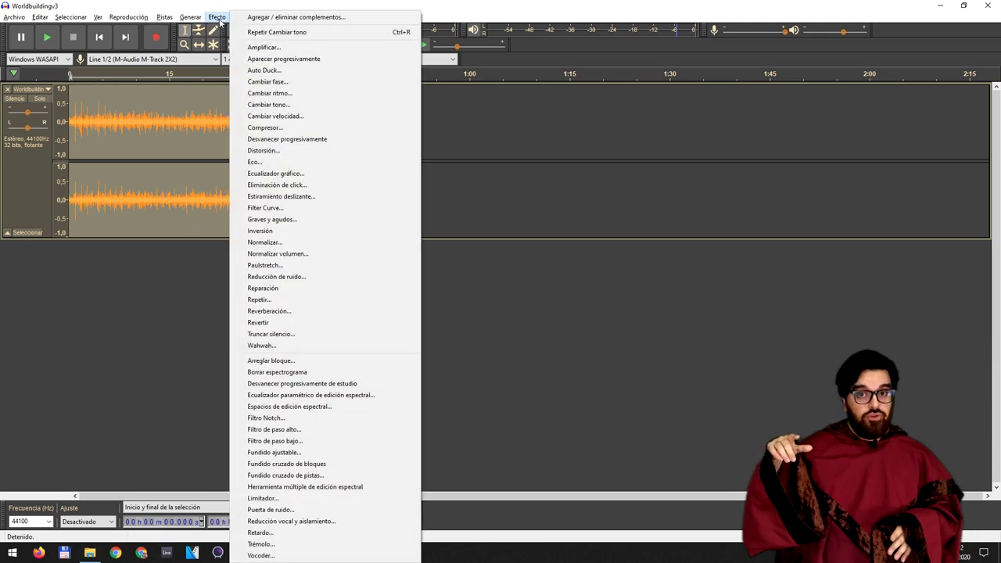
click(372, 109)
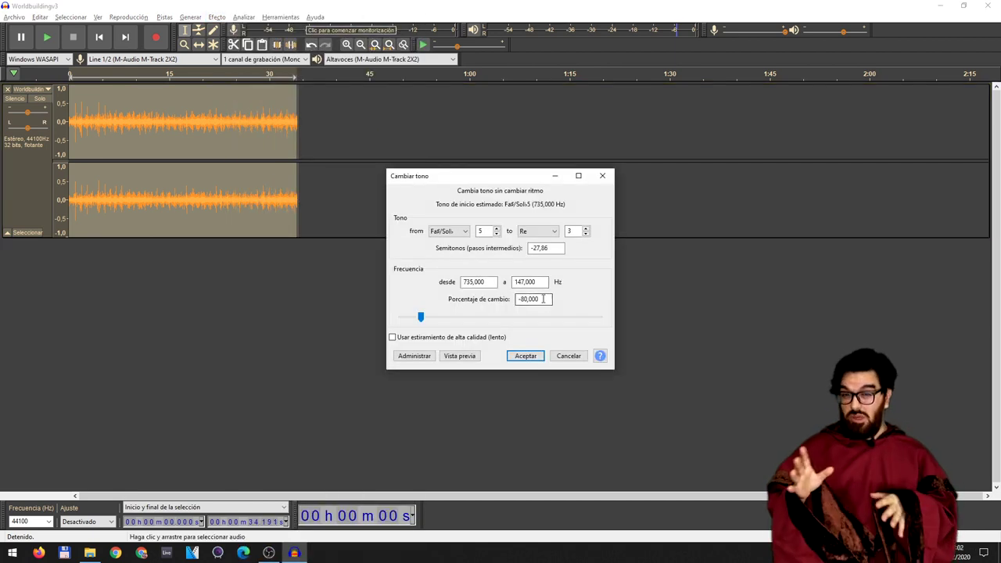
text(330)
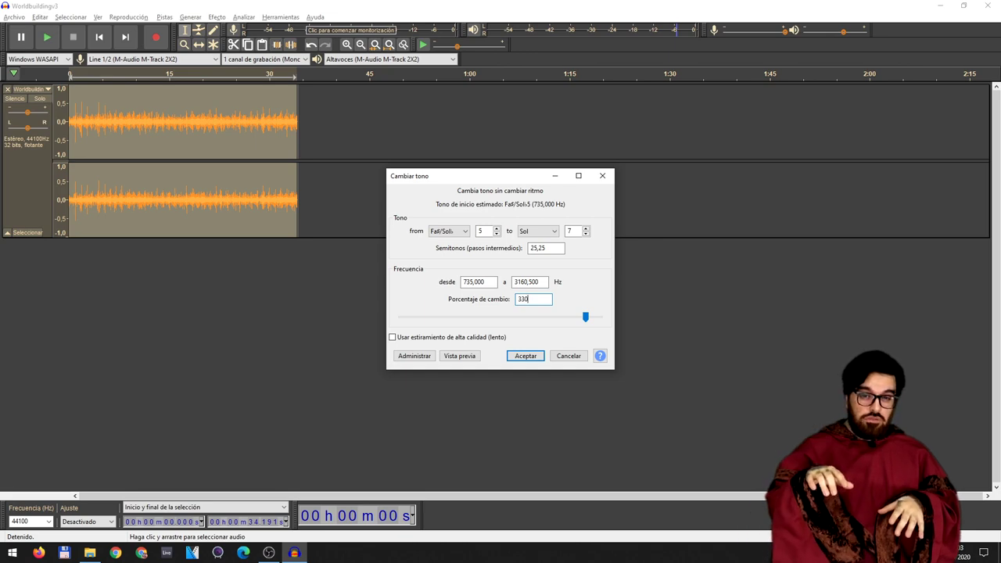
key(Return)
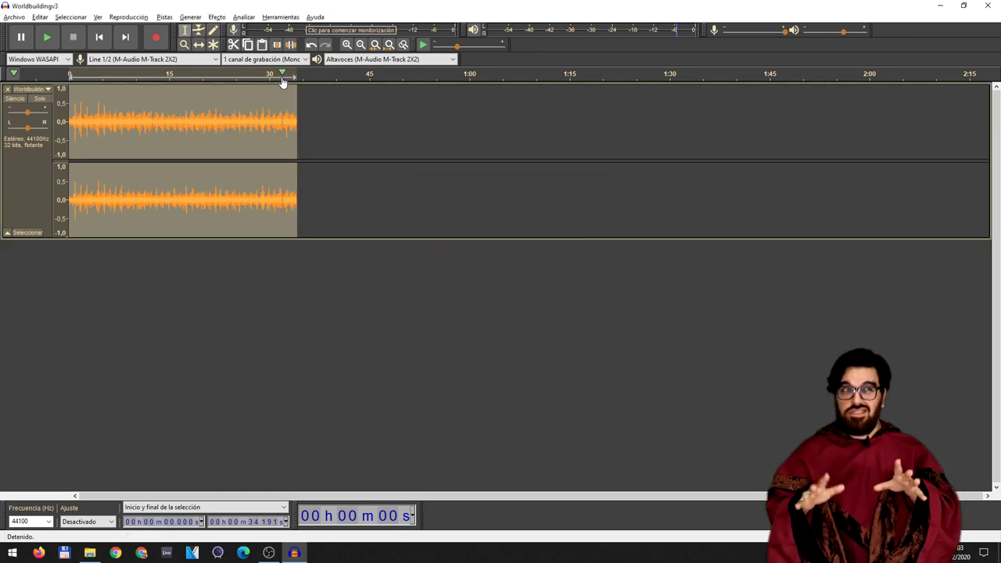
Step: Apply the 330% pitch change to the selected track two more times and listen to the result
click(221, 20)
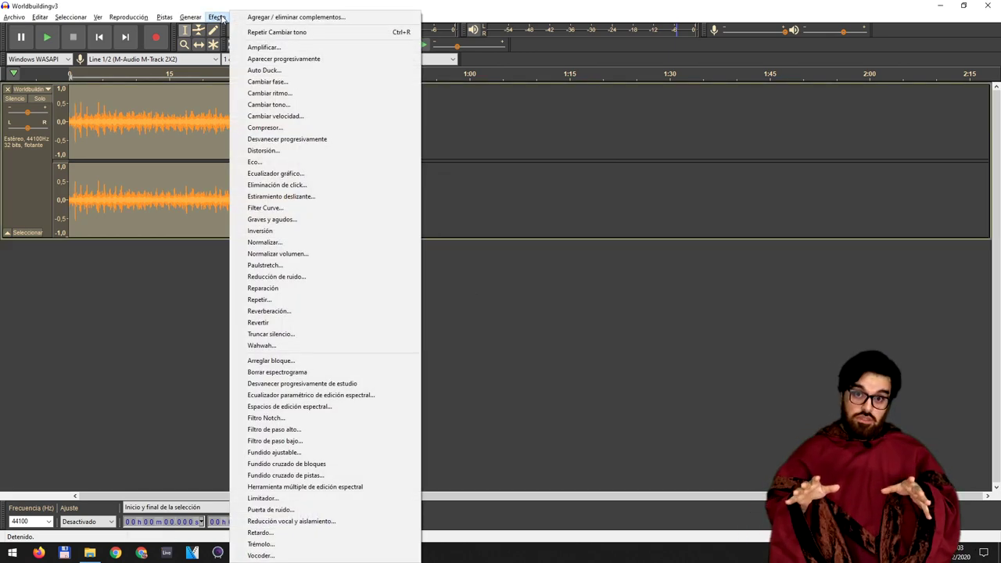
click(345, 107)
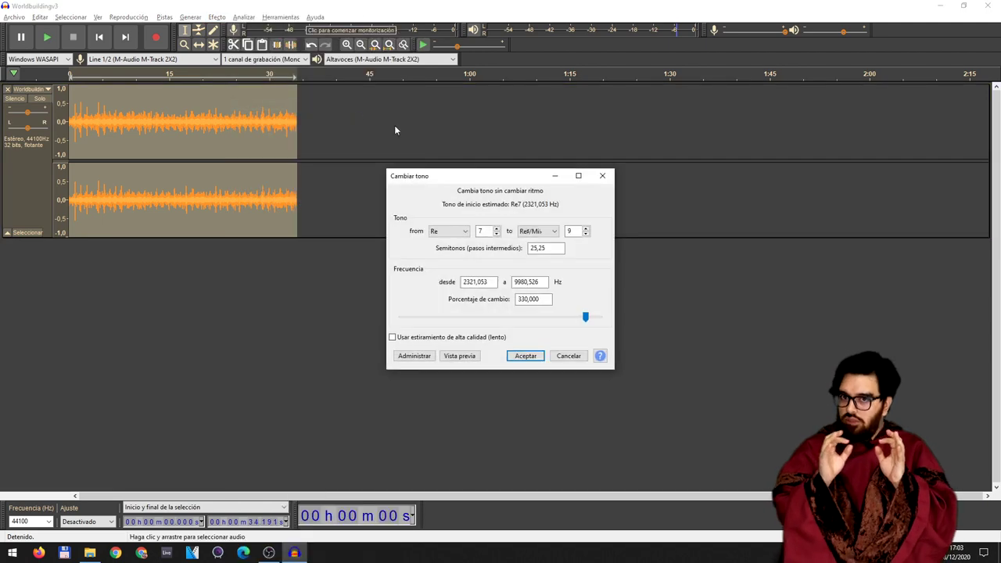
click(525, 353)
click(217, 17)
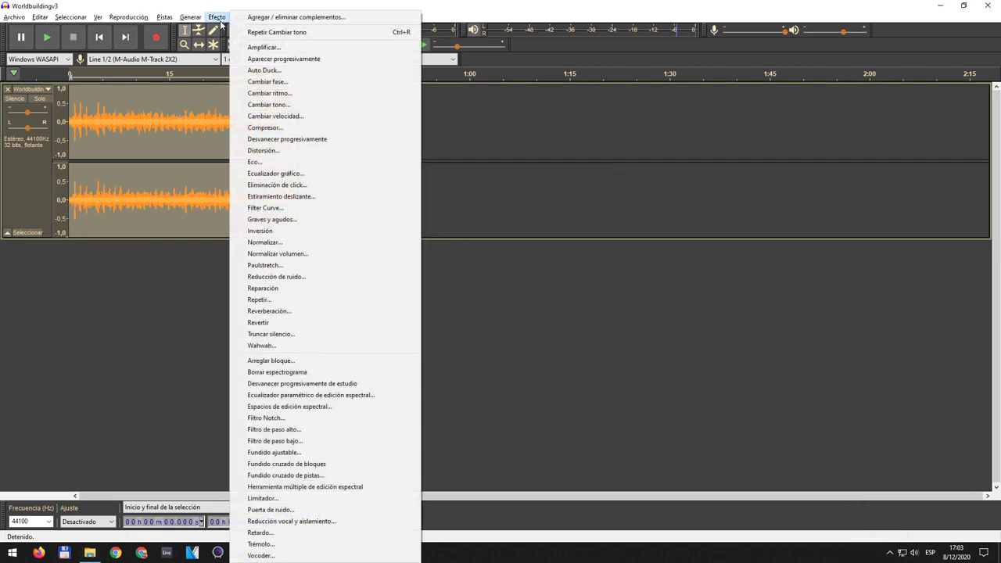
click(319, 105)
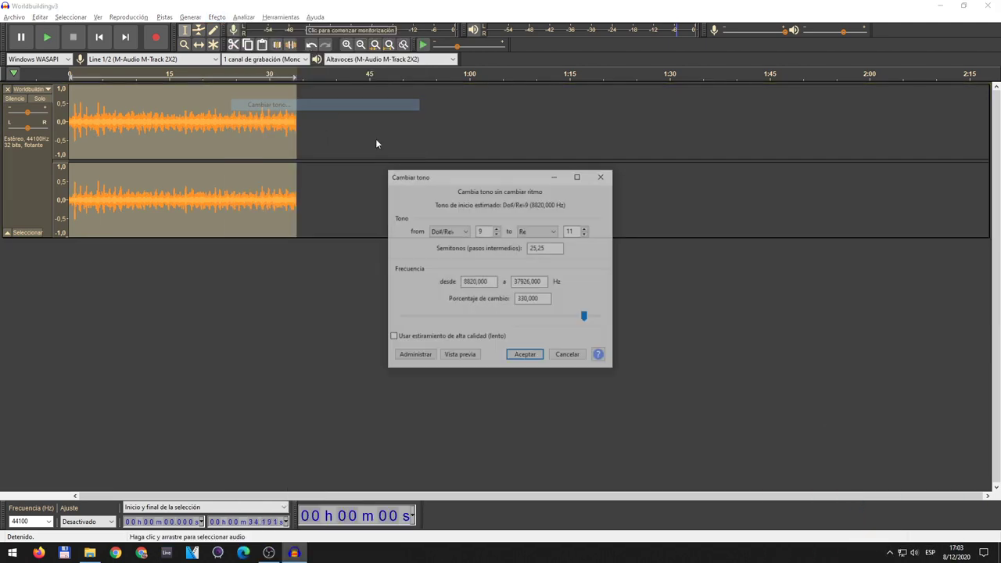
click(527, 356)
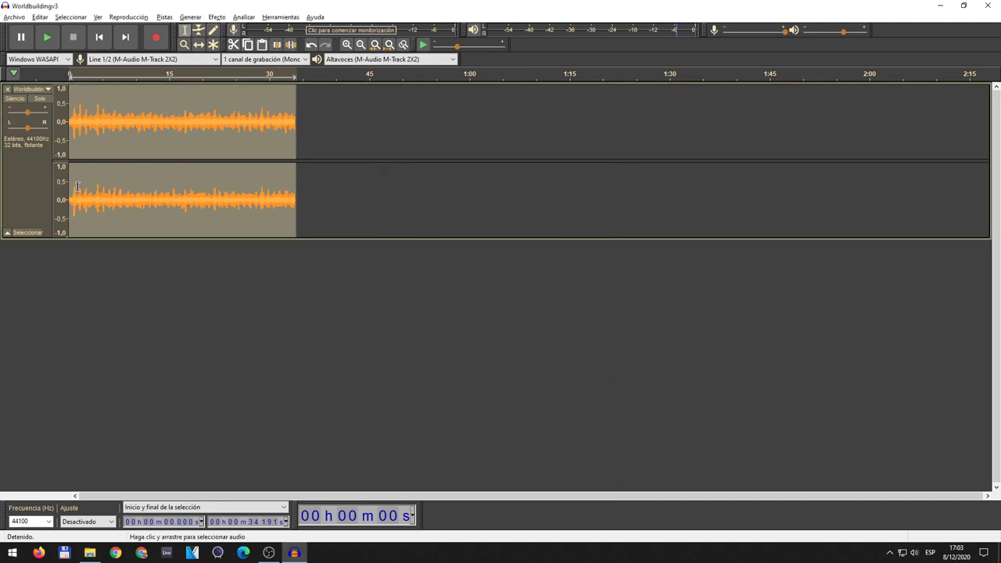
click(46, 40)
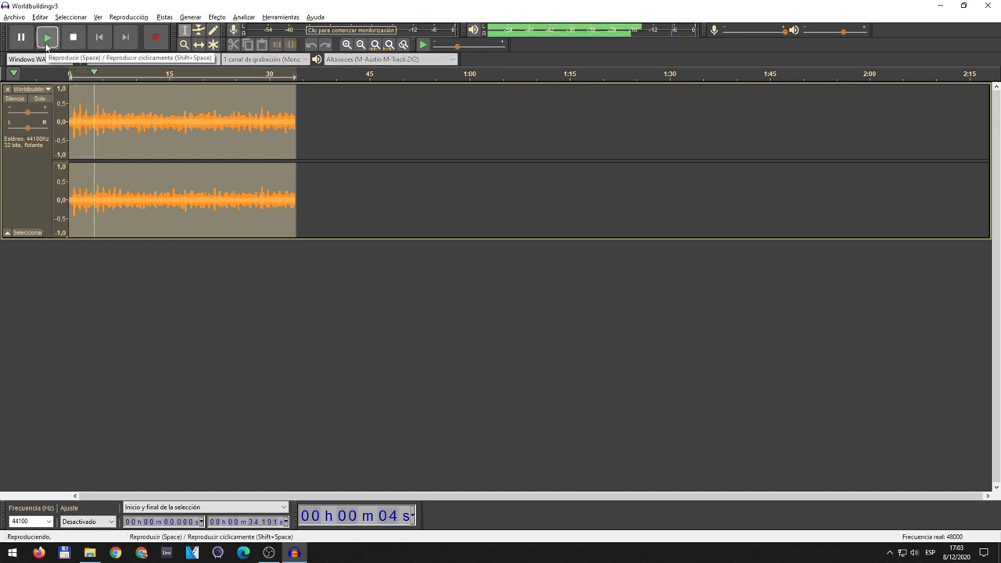
click(46, 43)
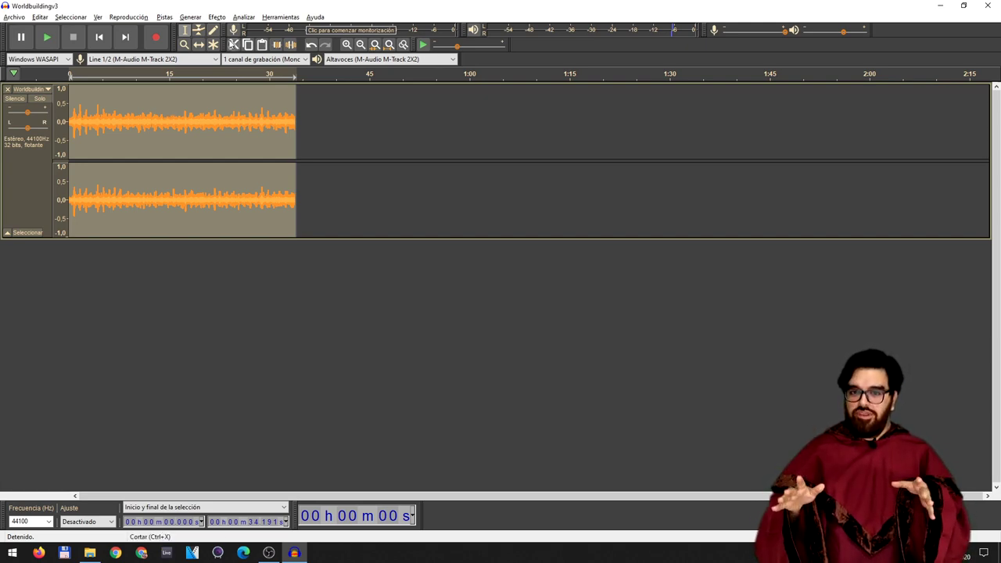
Step: Reverse the selected track and listen to the reversed audio
click(217, 16)
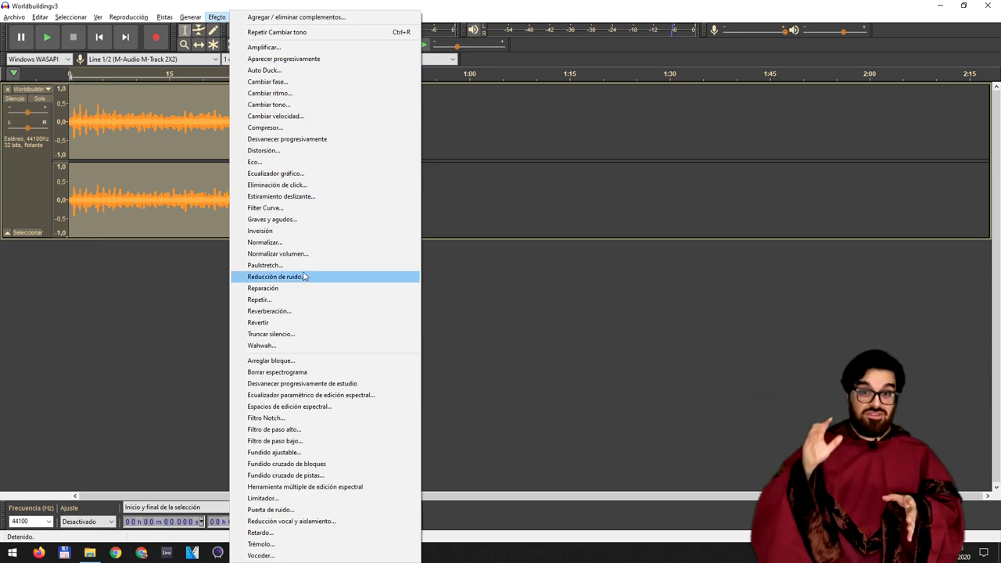
click(304, 323)
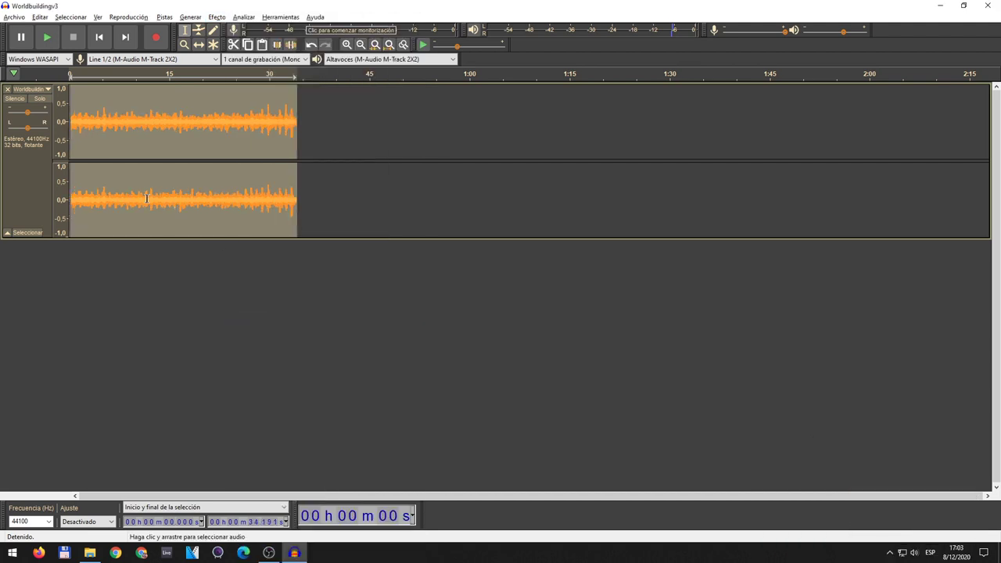
key(space)
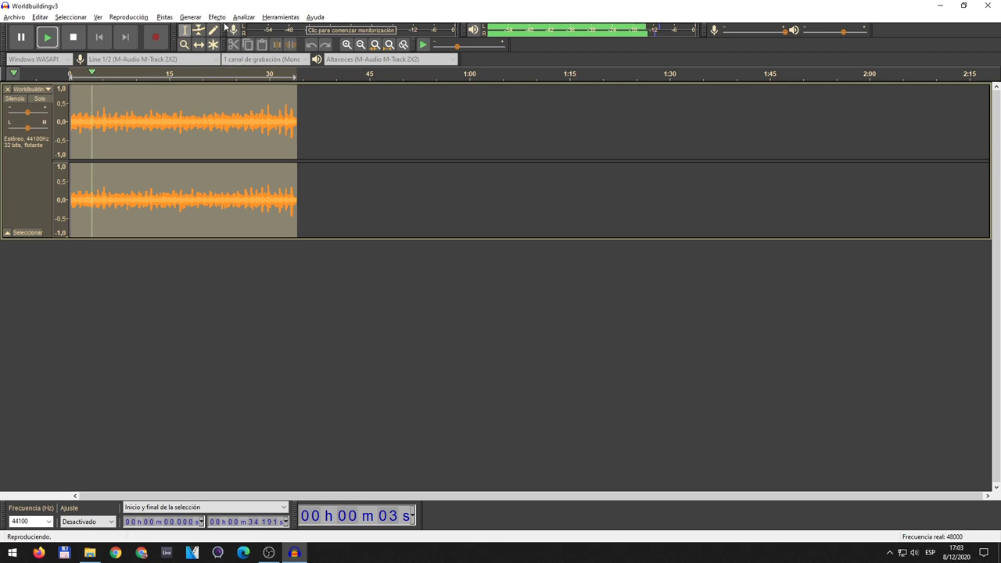
key(space)
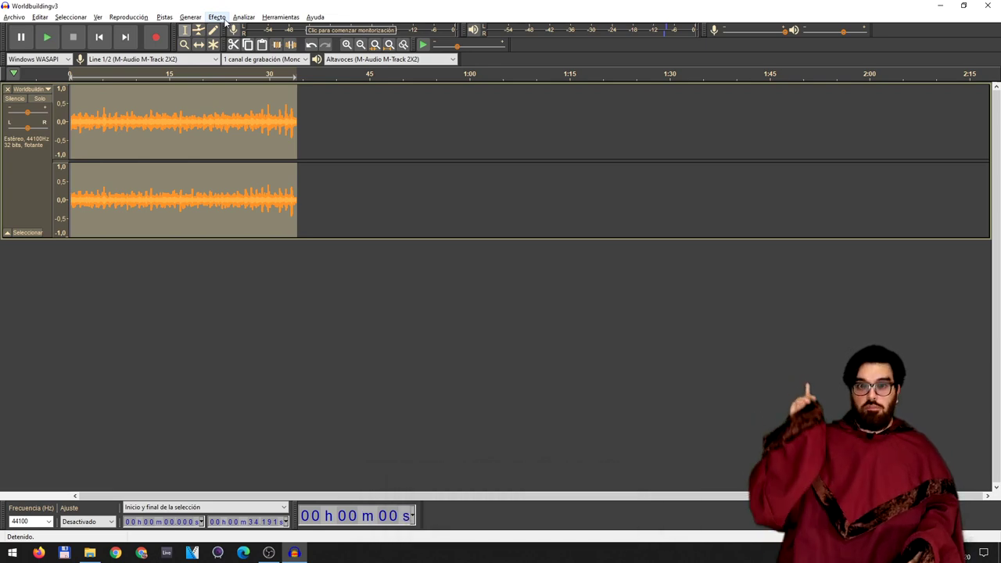
Step: Apply Paulstretch to the selected track with a stretch factor of 10 and a time resolution of 0.25 seconds, and listen to the result
click(223, 18)
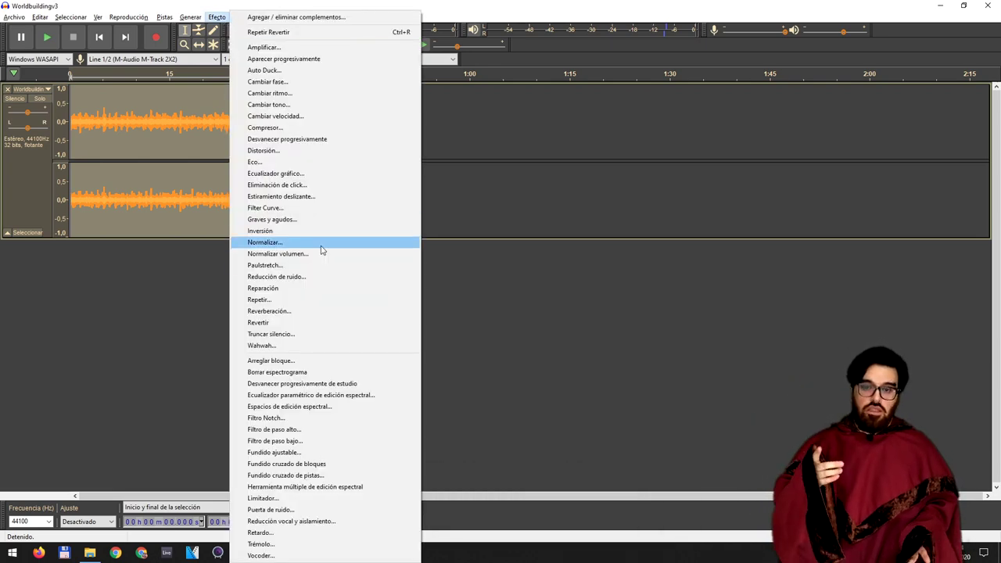
click(318, 269)
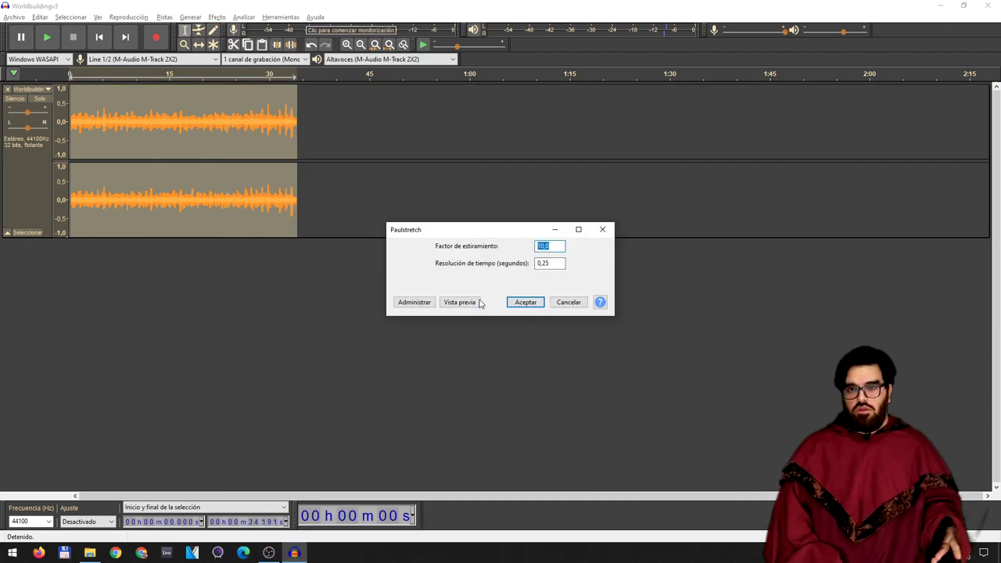
key(Tab)
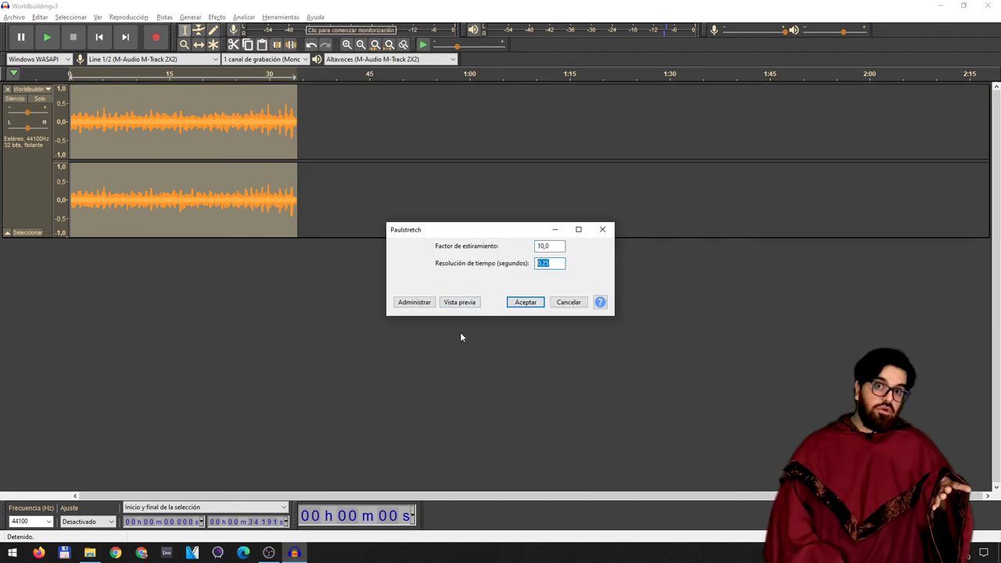
click(528, 305)
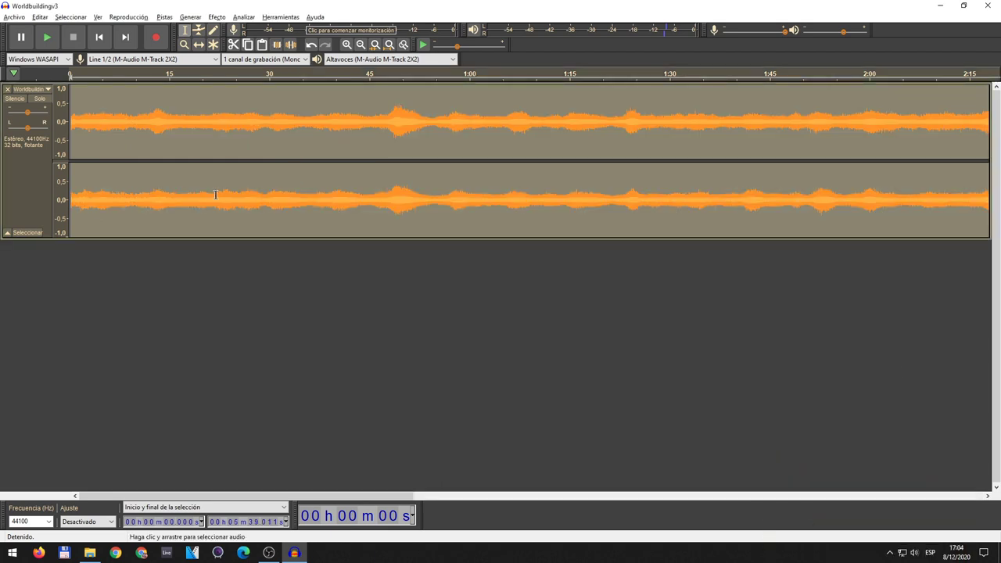
key(space)
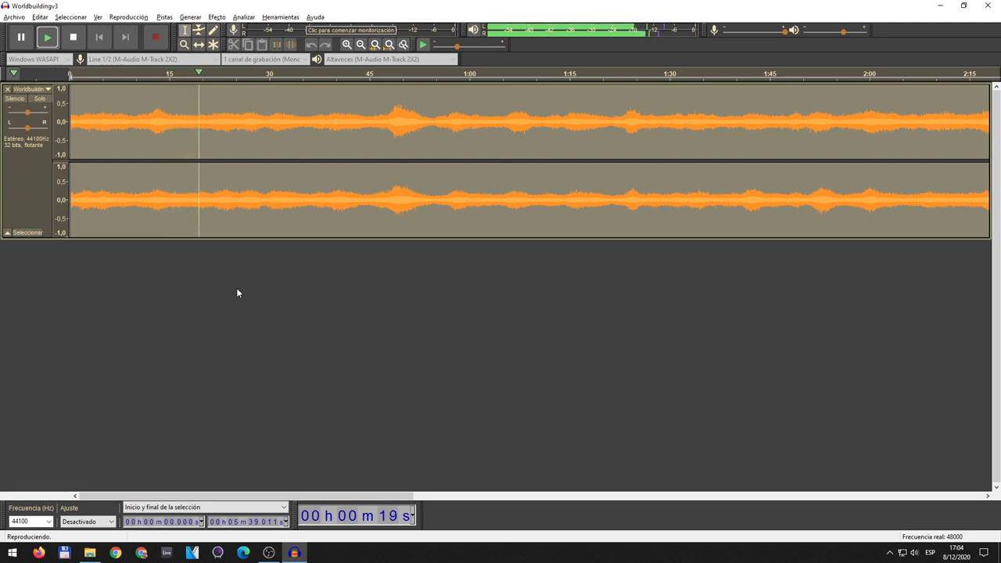
key(space)
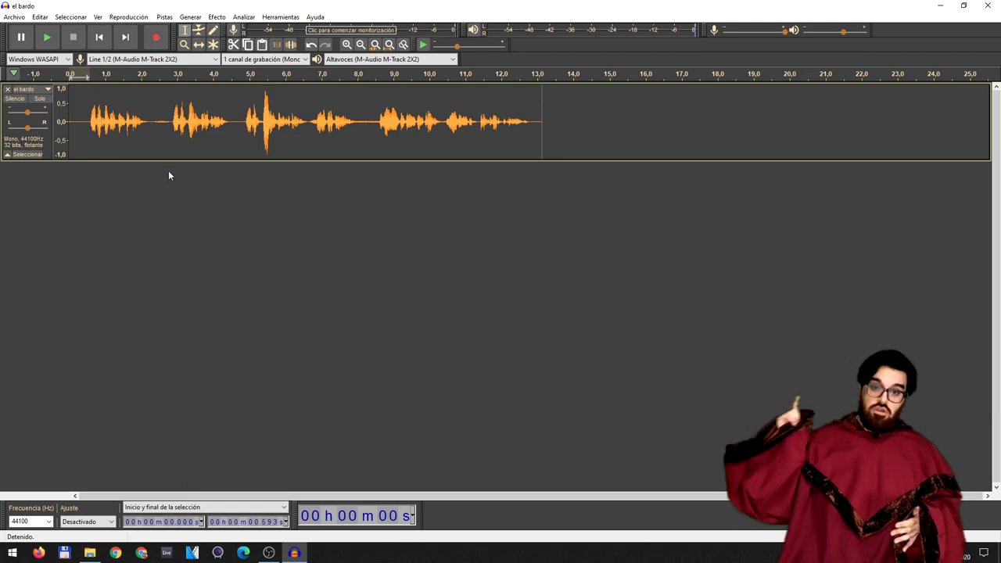
Step: Apply Amplify to the entire voice track with an amplification of 0 dB
click(162, 126)
key(ctrl+a)
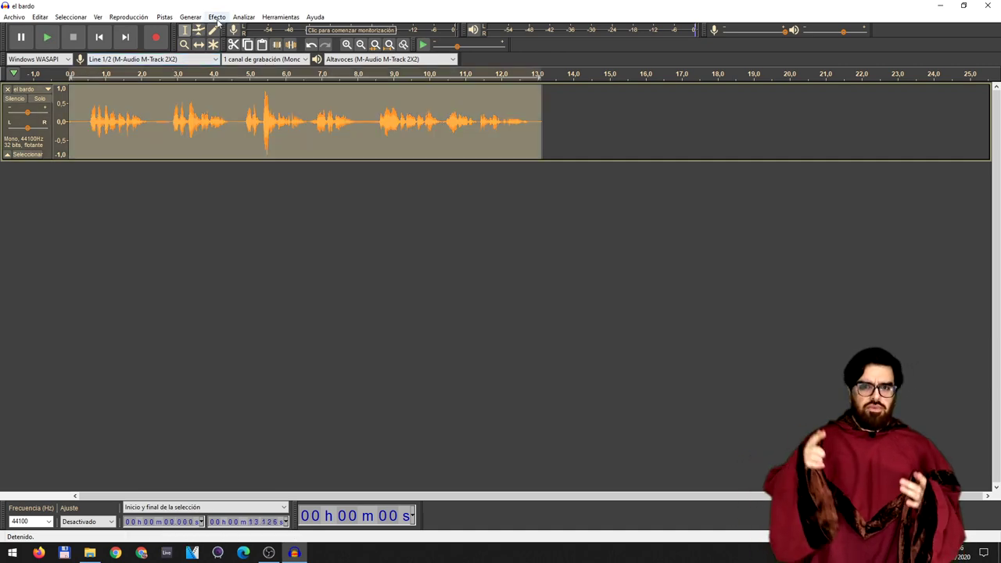
click(217, 17)
click(262, 44)
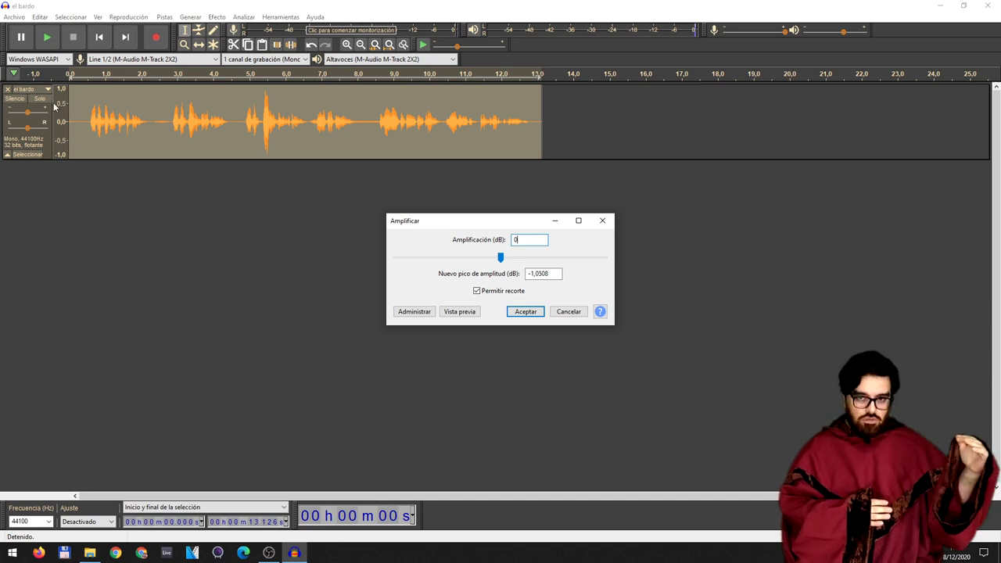
click(522, 312)
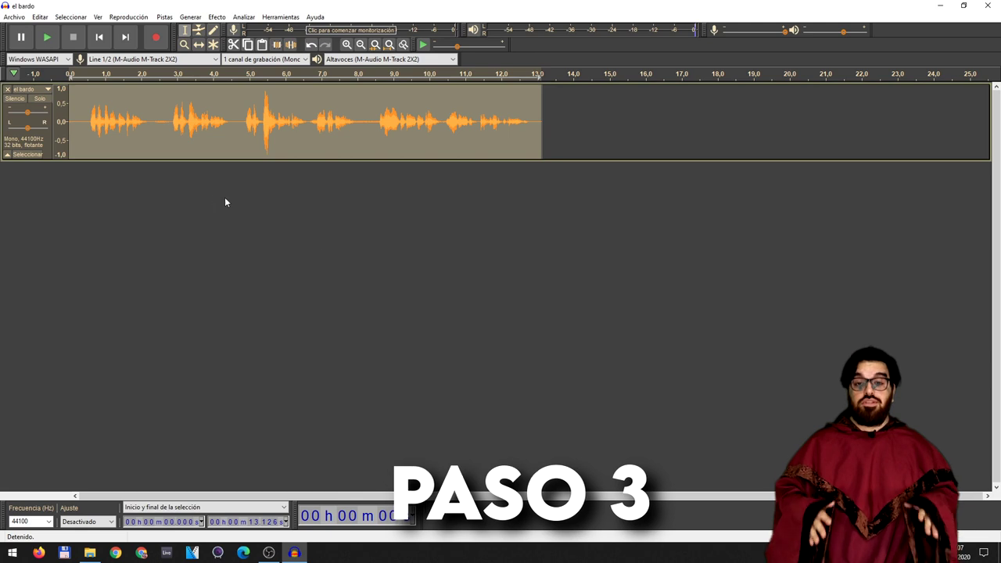
Step: Capture a noise profile from about the first 0.52 seconds of silence at the start of the voice track
click(91, 149)
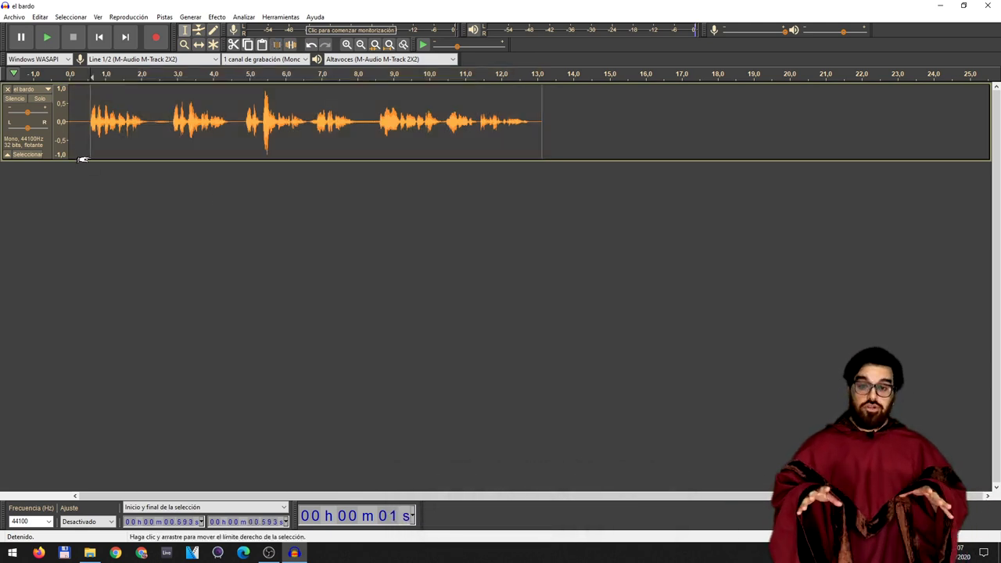
drag(94, 152, 70, 153)
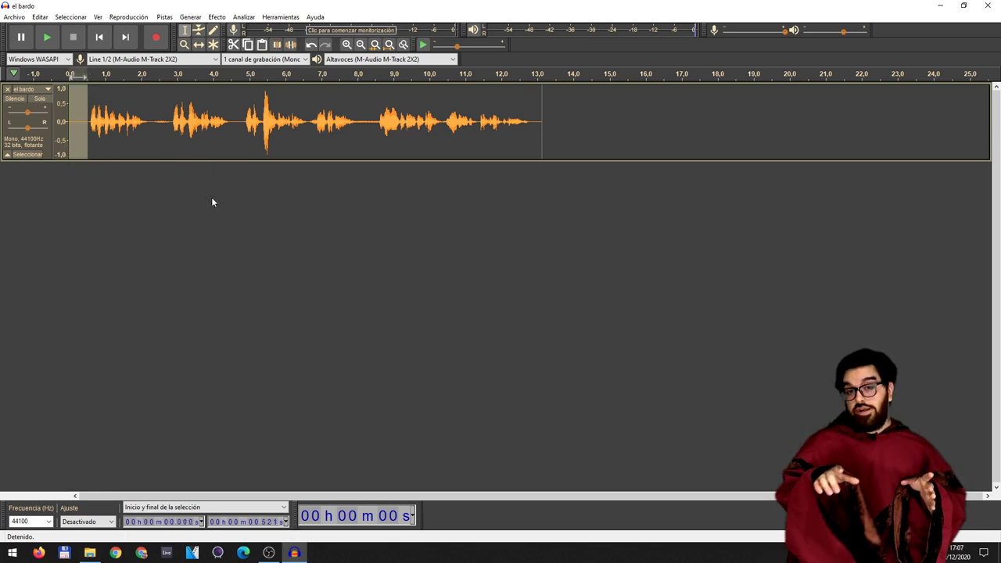
click(216, 17)
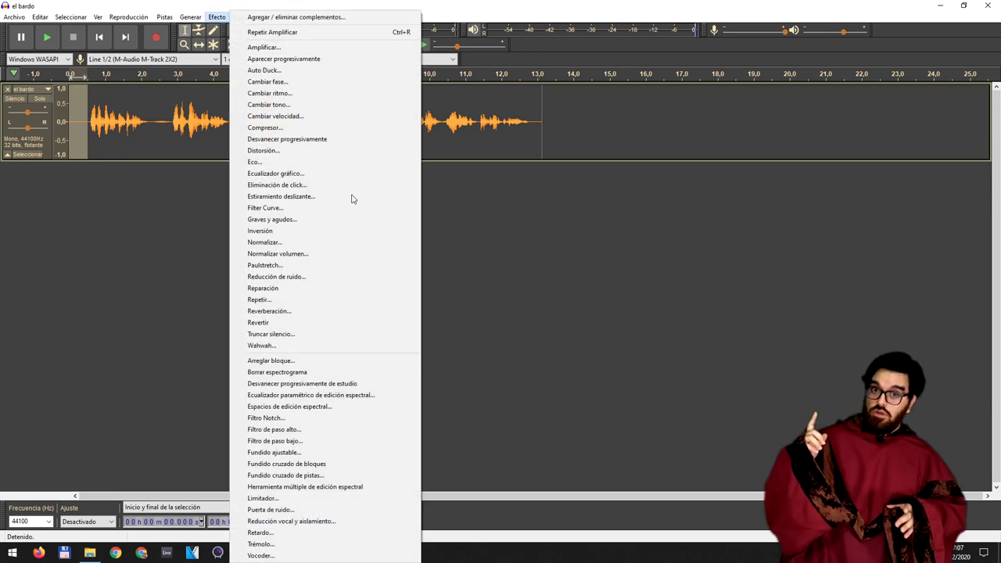
click(324, 276)
click(499, 225)
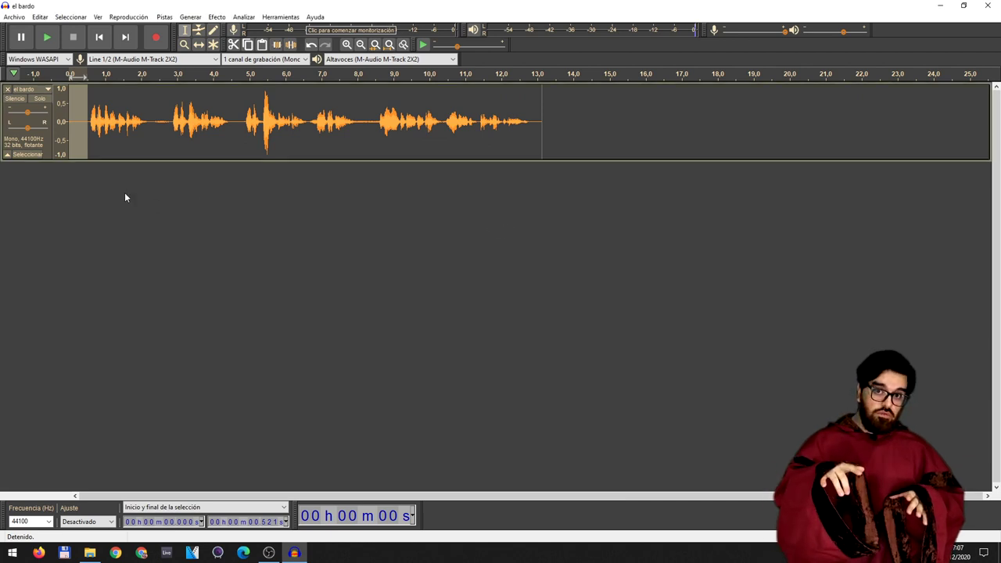
Step: Apply noise reduction of 12 dB, sensitivity 6 and 3 smoothing bands to the whole voice track, and listen to the result
click(132, 118)
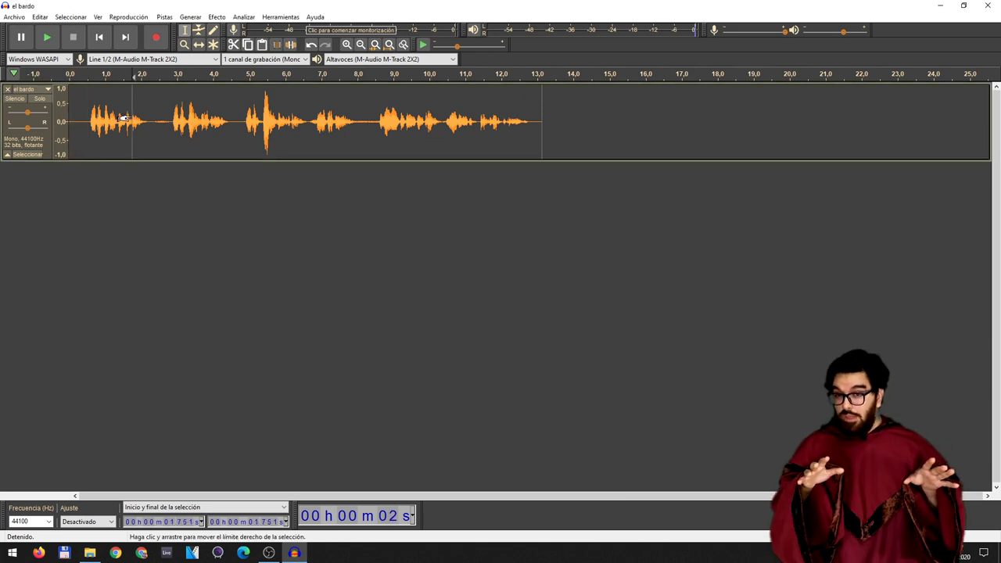
key(ctrl+a)
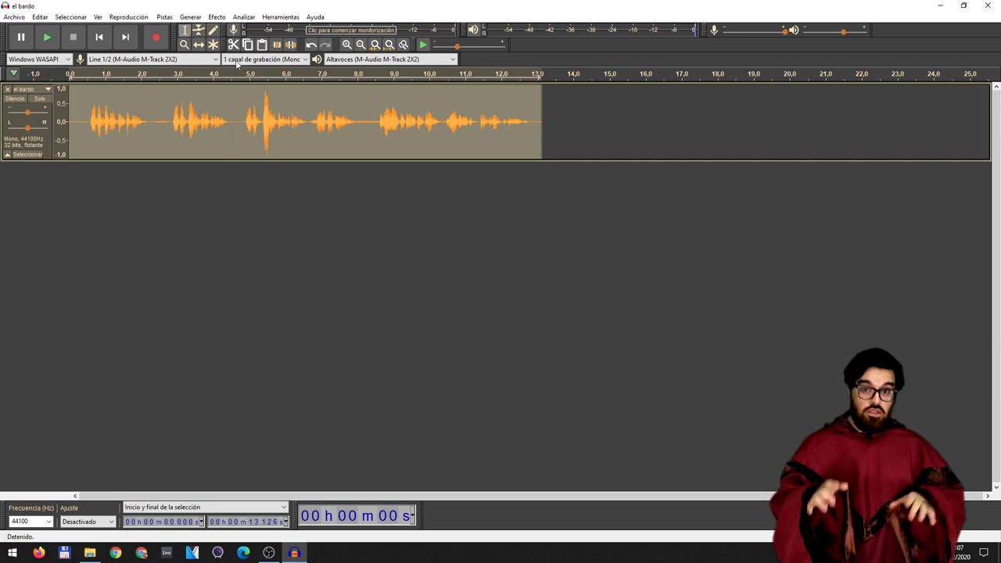
click(217, 17)
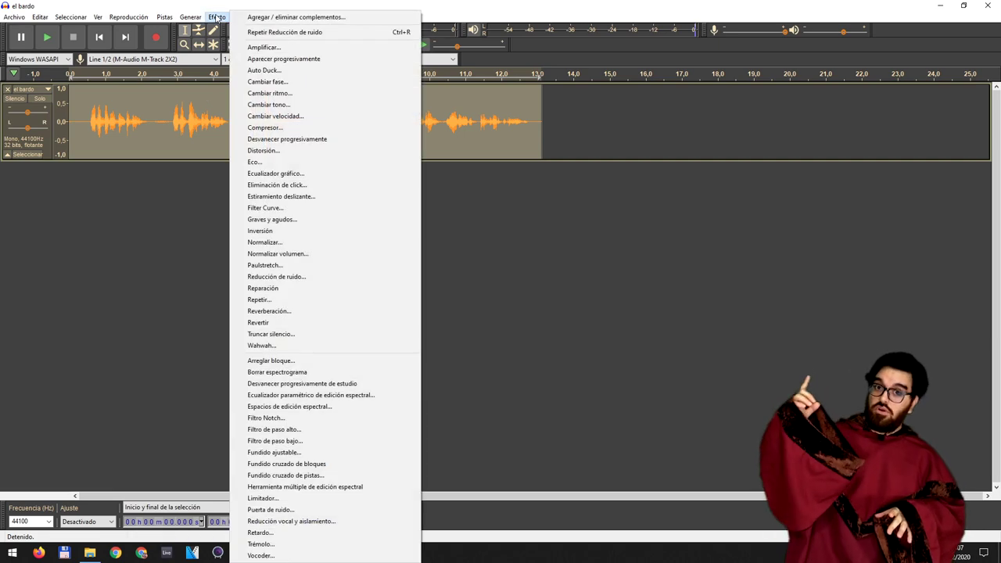
click(297, 276)
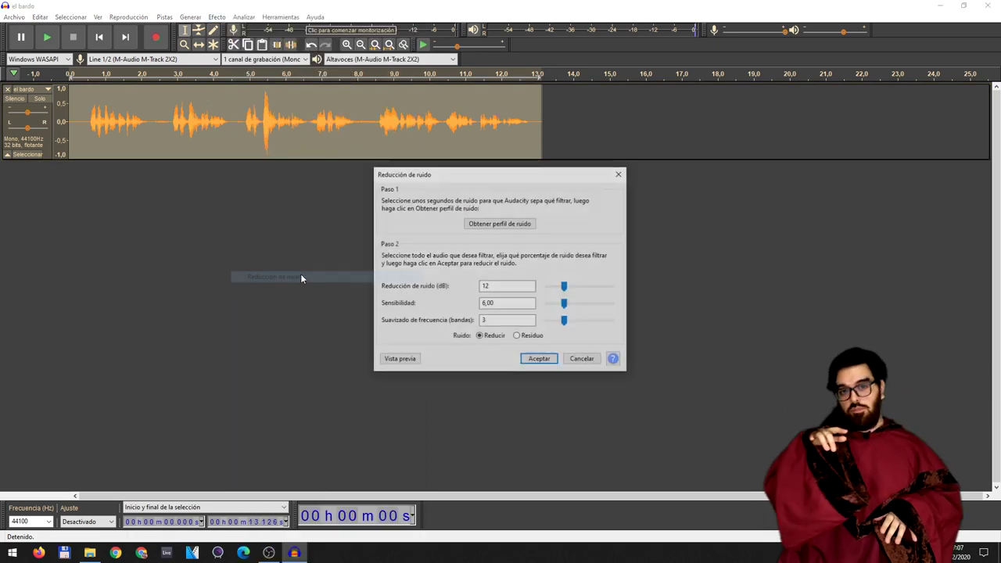
click(540, 359)
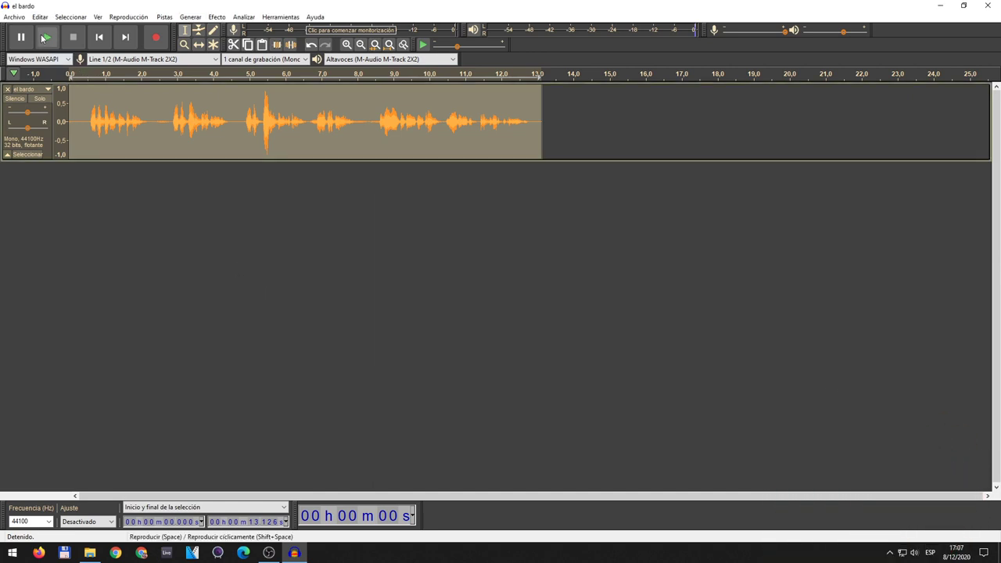
click(87, 74)
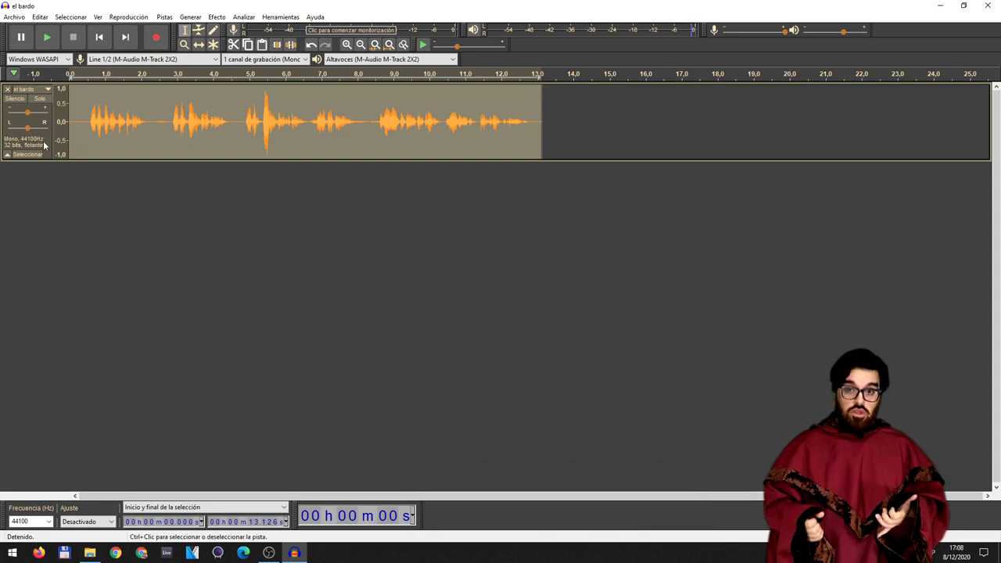
Step: Duplicate the entire voice track and mute the lower copy
click(98, 146)
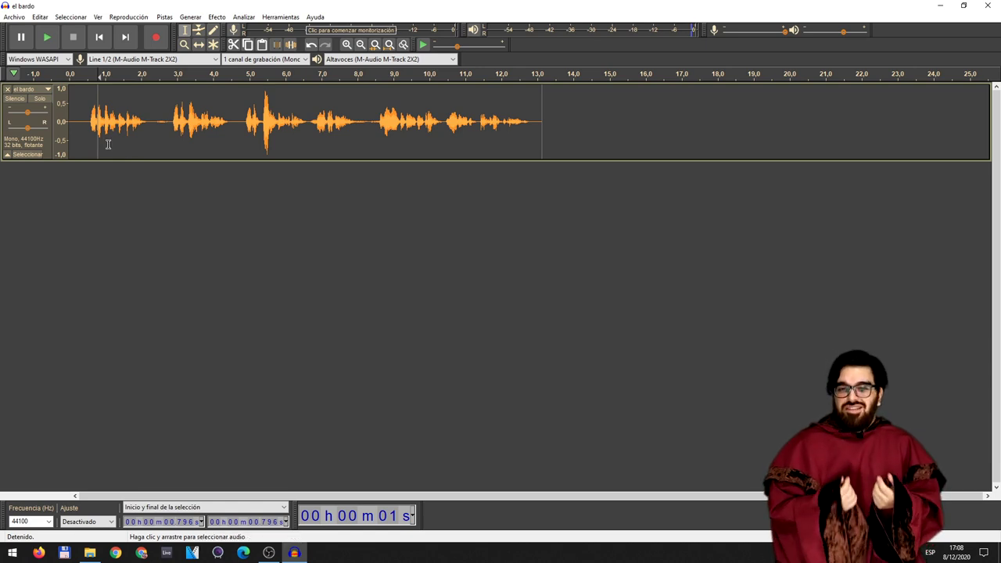
click(46, 141)
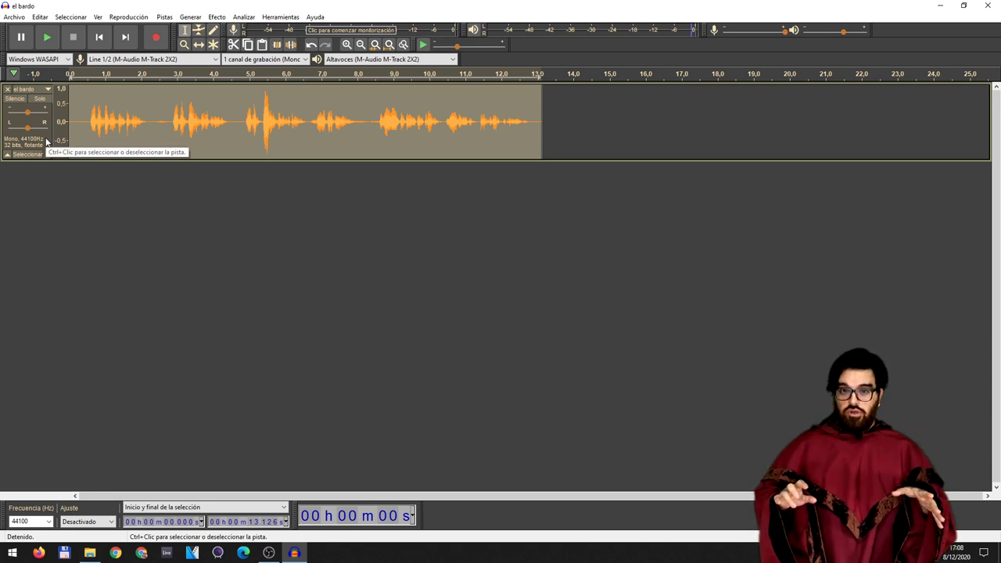
key(ctrl+d)
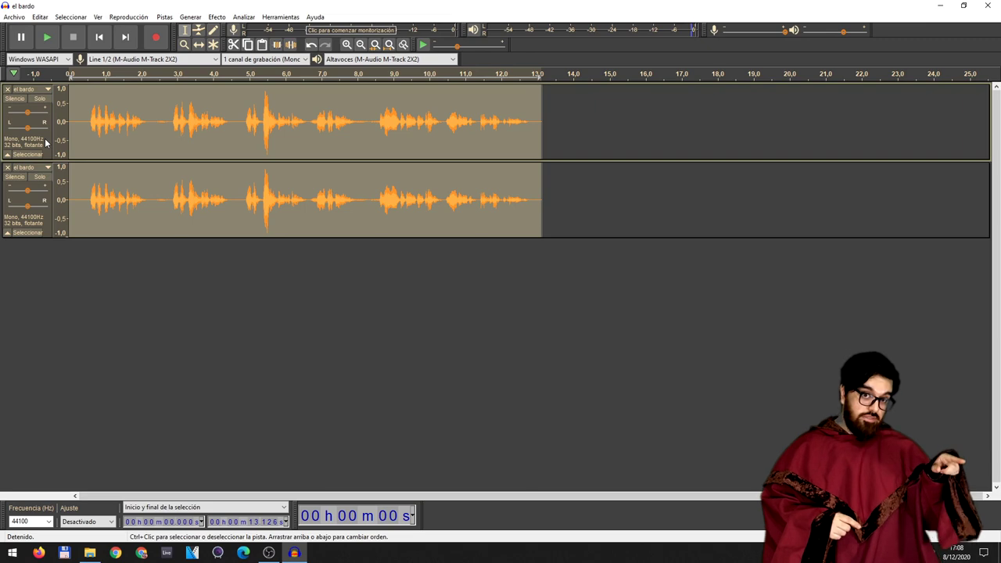
click(15, 177)
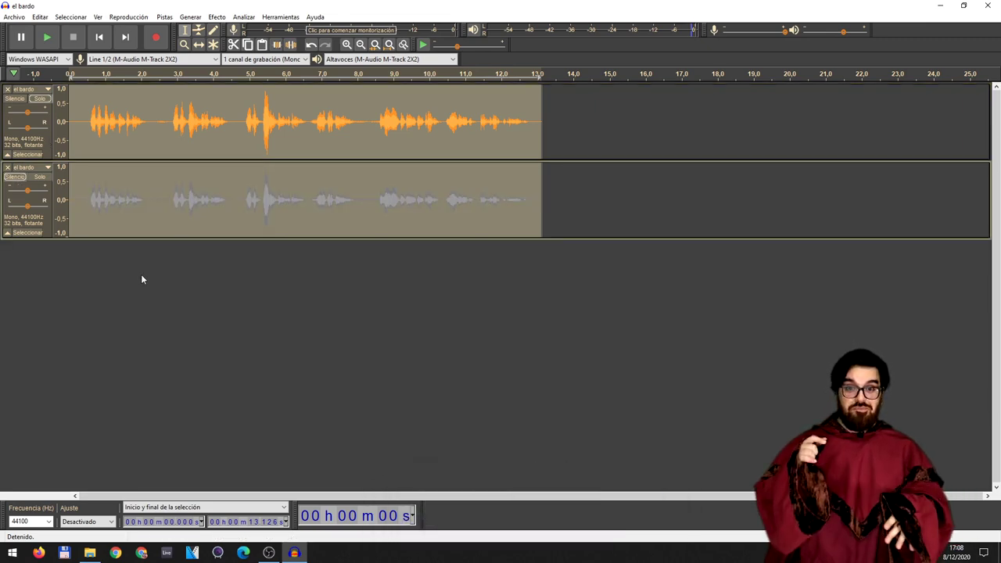
Step: Reverse the whole upper voice track and listen to the reversed audio
click(124, 127)
click(92, 125)
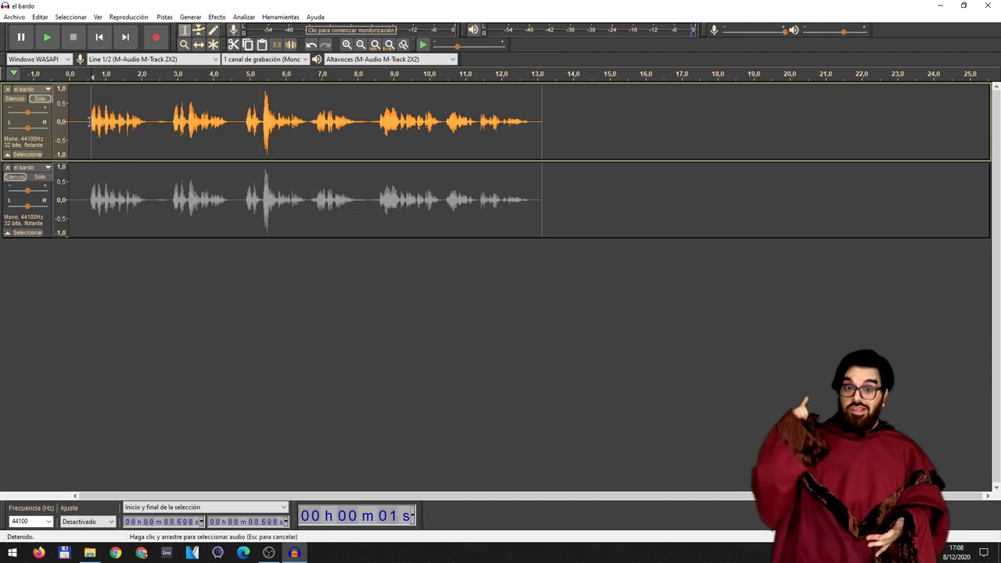
double_click(84, 123)
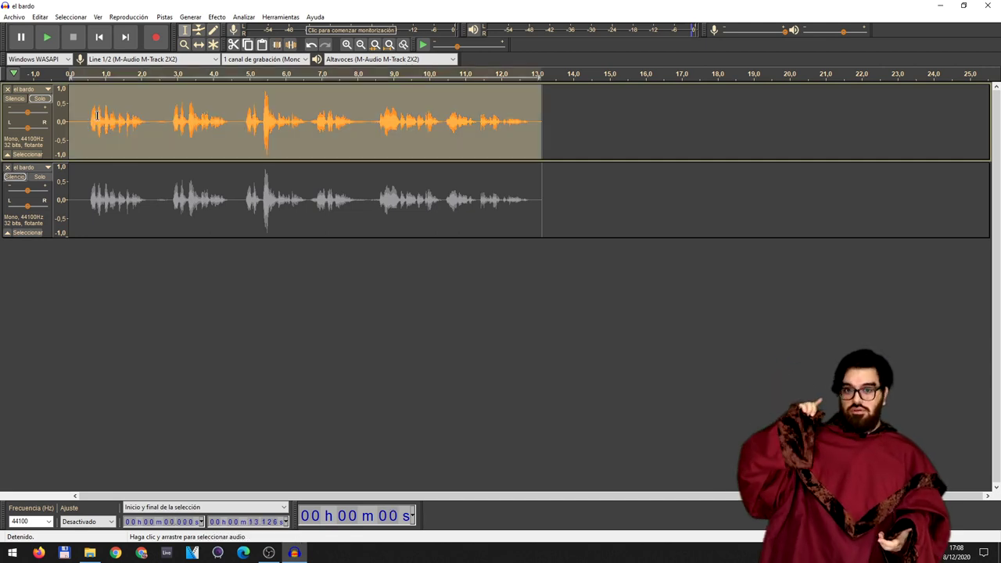
click(216, 16)
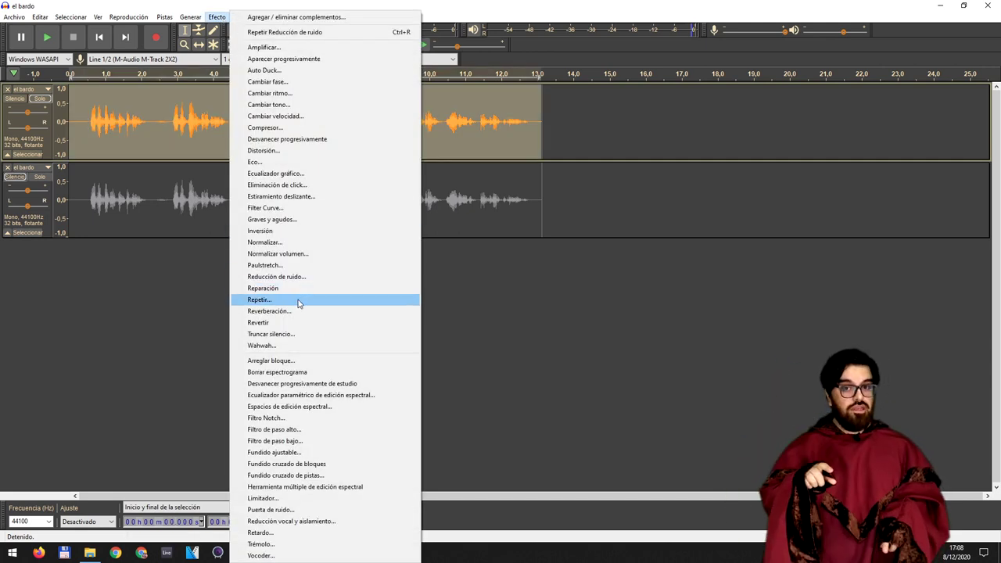
click(291, 322)
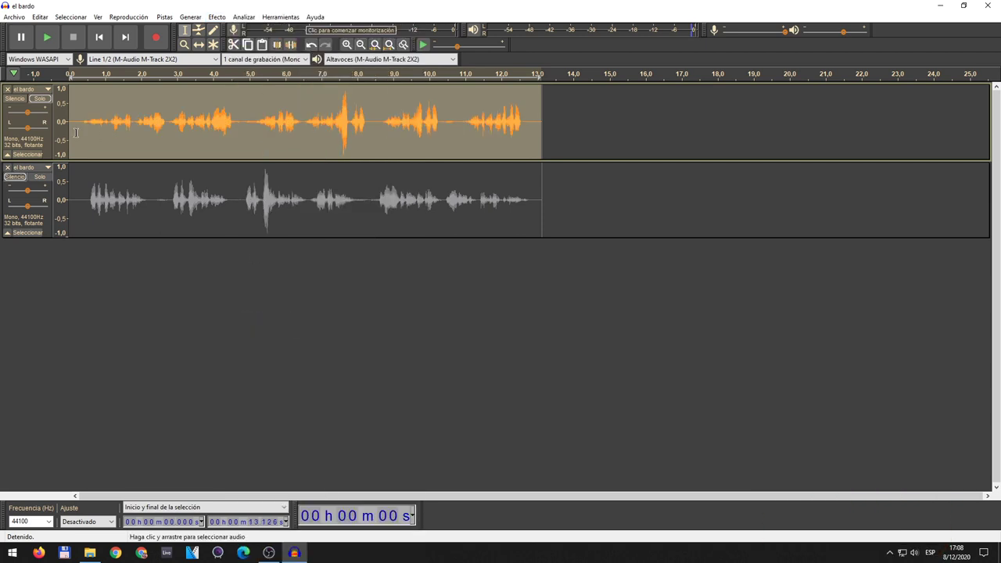
key(space)
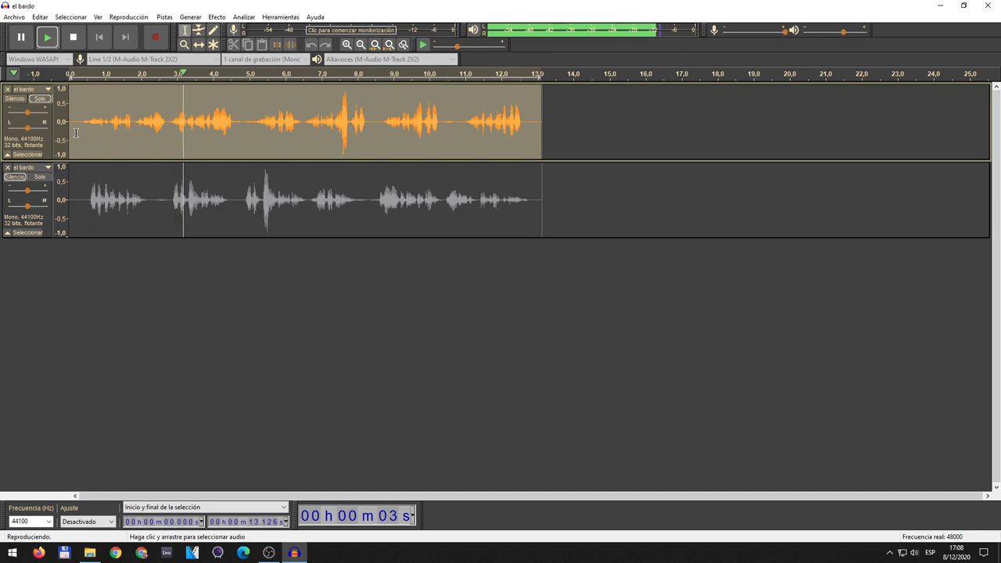
key(space)
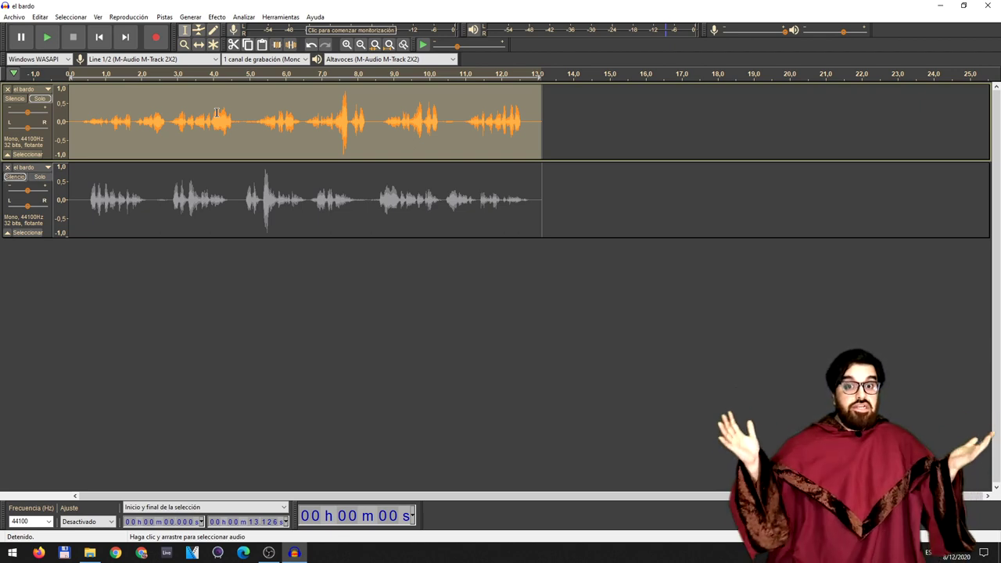
Step: Apply Reverb to the reversed upper track using the original Iglesia preset
click(217, 17)
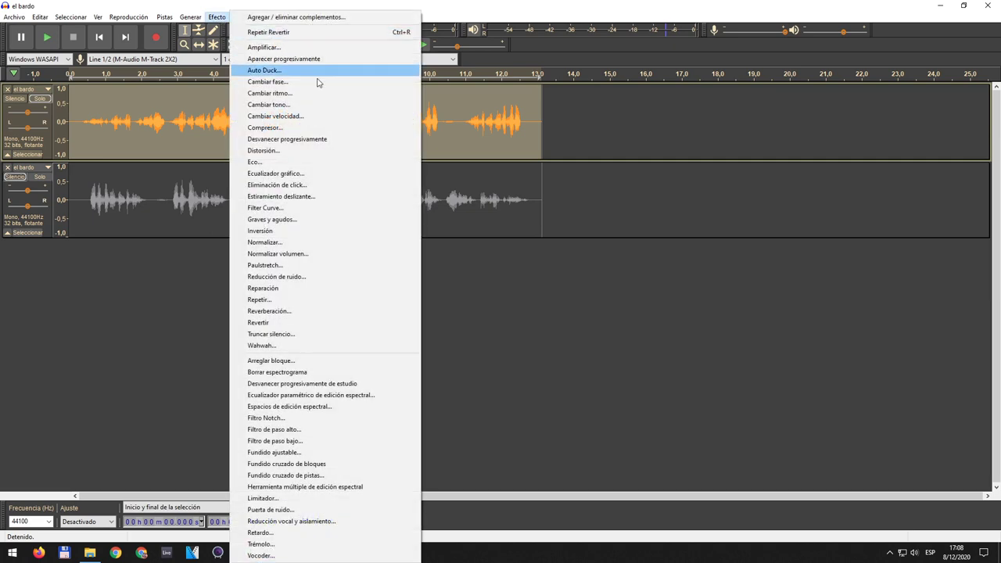
click(328, 310)
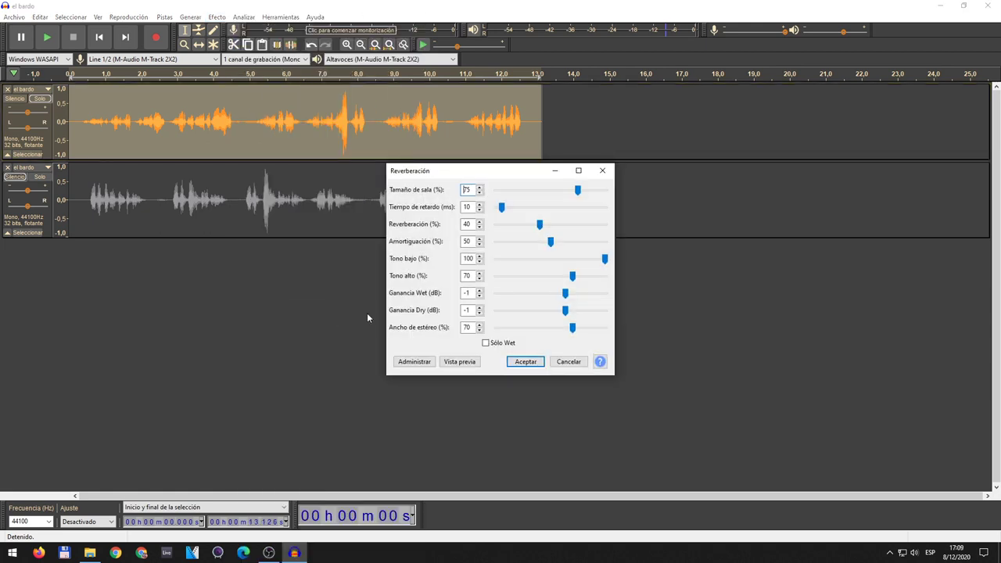
click(431, 366)
mouse_move(450, 413)
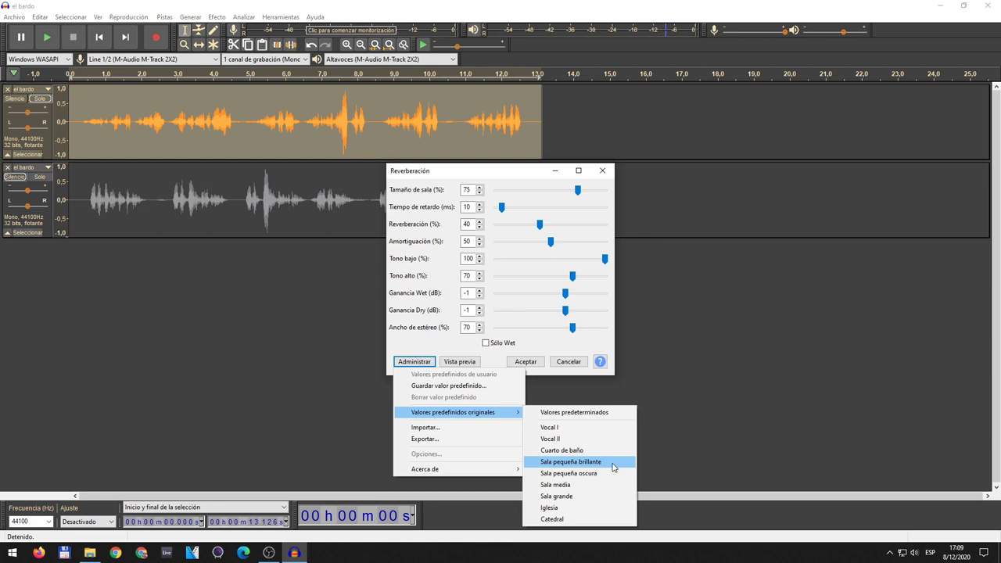
click(594, 509)
click(526, 361)
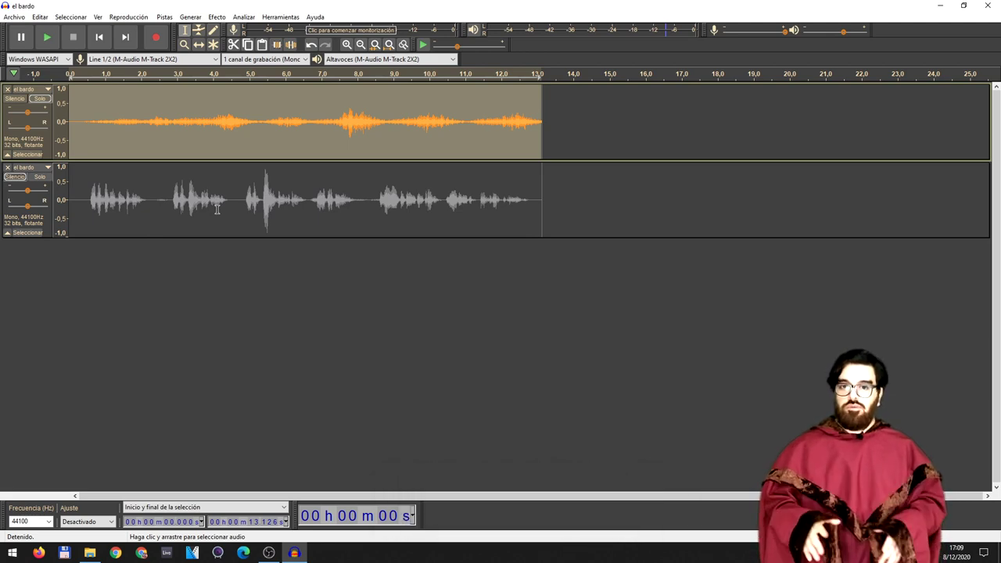
Step: Reverse the upper track again and apply a second Reverb with the same Iglesia preset values
click(216, 16)
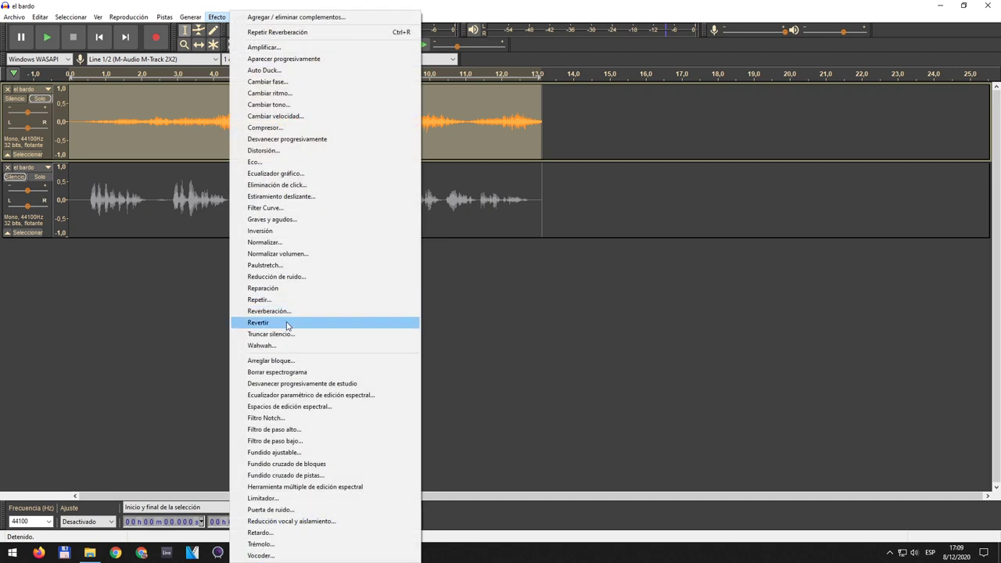
click(287, 323)
click(216, 17)
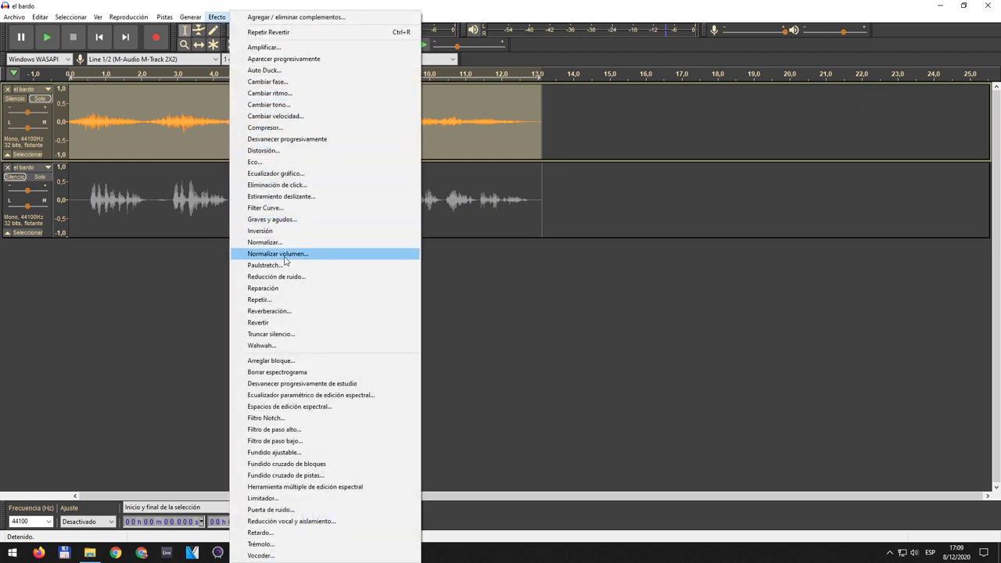
click(307, 312)
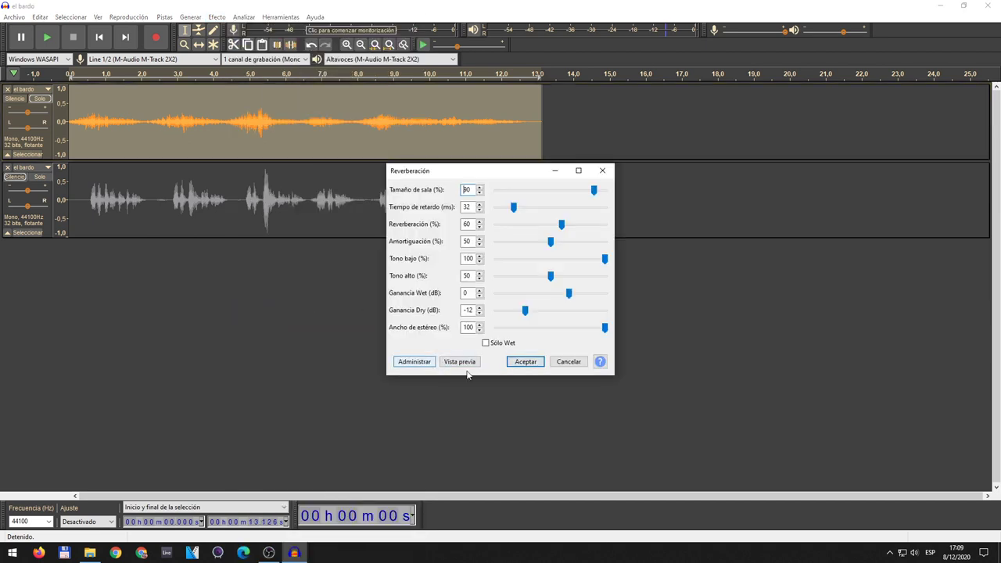
click(522, 364)
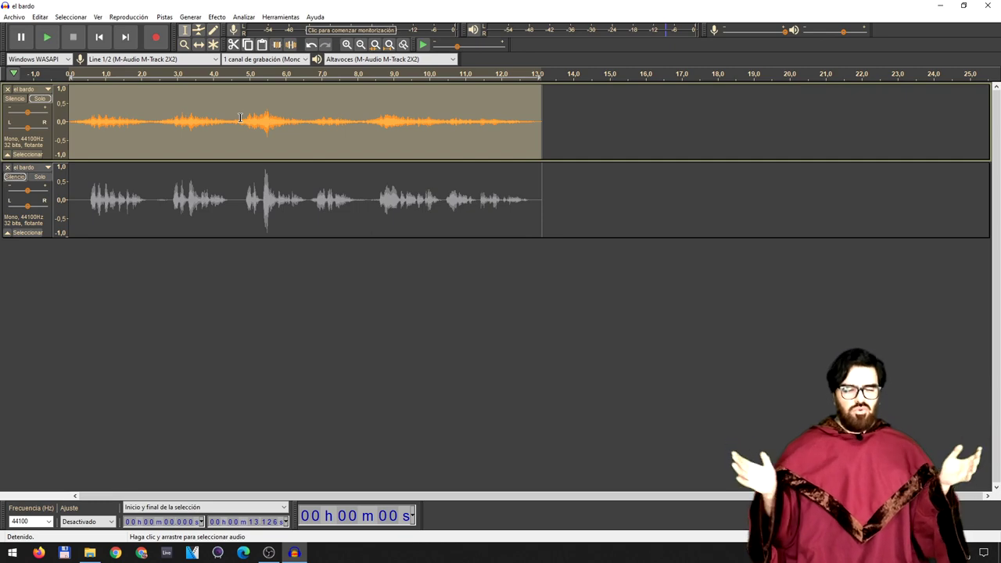
Step: Apply Echo to the upper track with a 1-second delay and a decay factor of 0.5, and play it from near the start
click(217, 17)
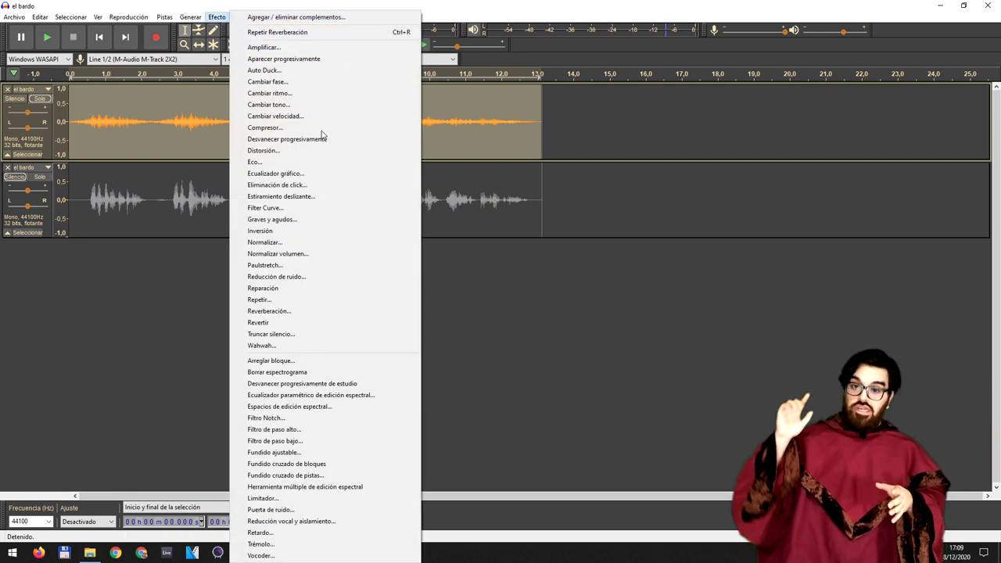
click(318, 165)
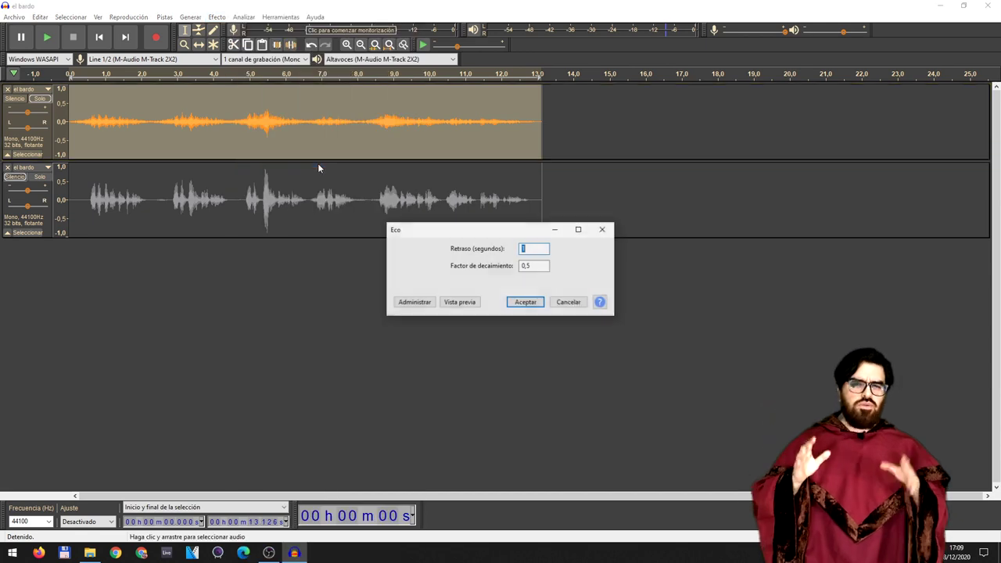
click(526, 303)
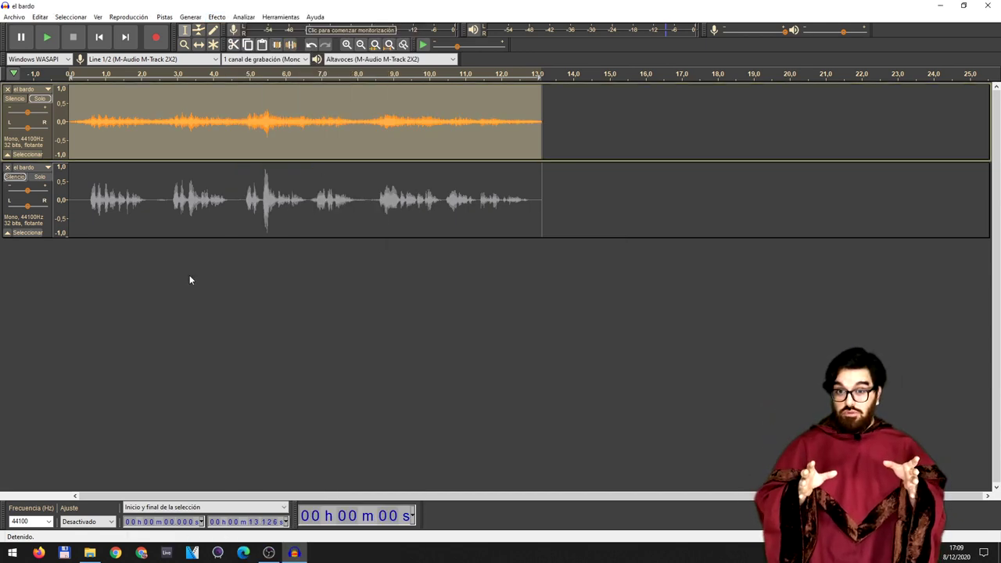
click(74, 145)
key(space)
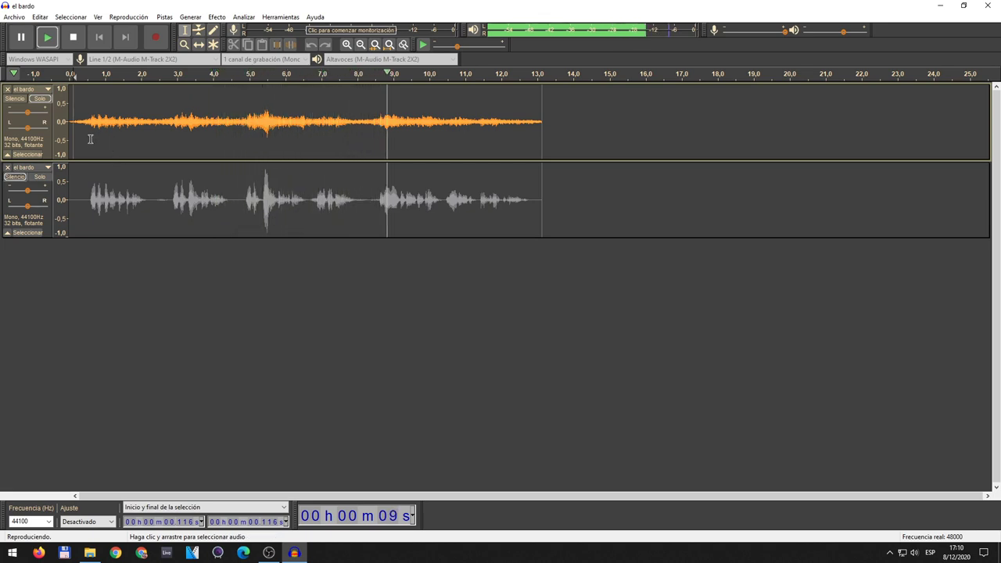
Step: Change the pitch of the whole upper voice track by 330 percent and play it back
key(space)
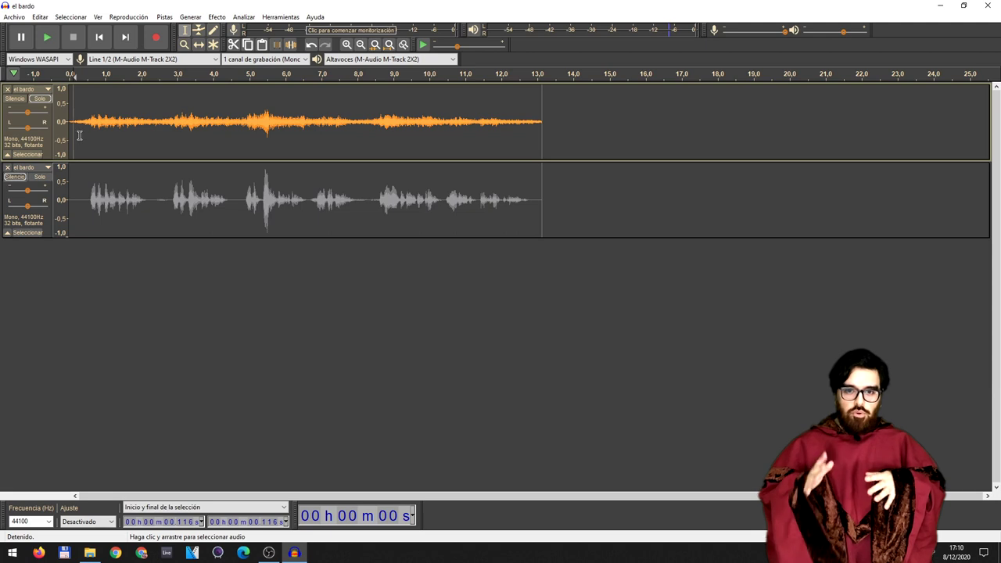
click(82, 130)
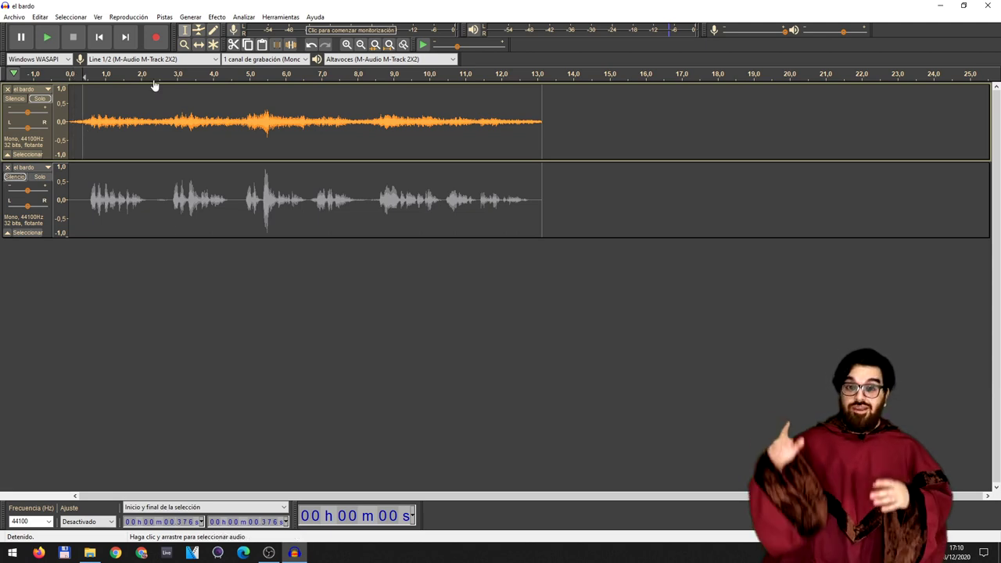
key(ctrl+a)
click(189, 107)
double_click(180, 107)
click(219, 21)
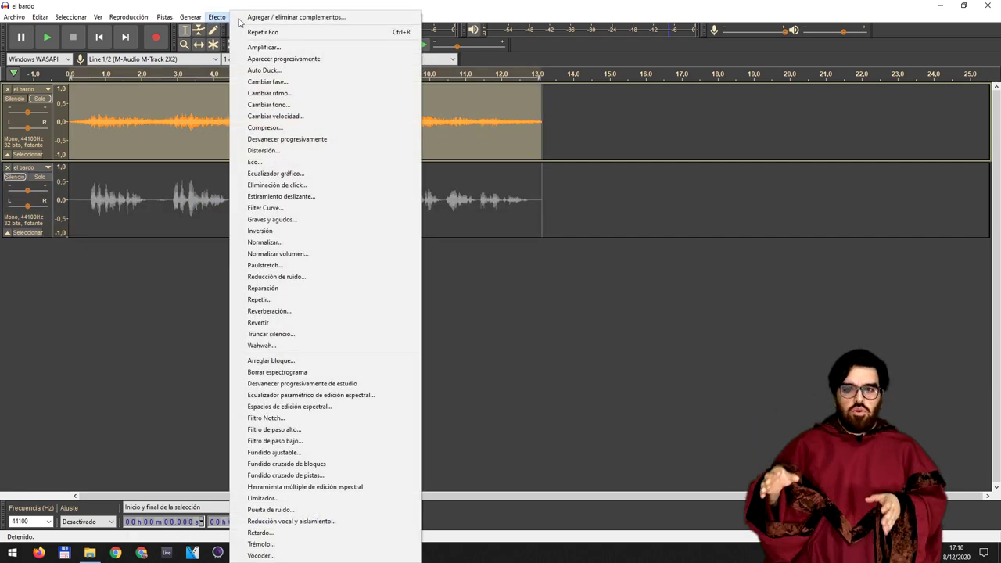
click(302, 104)
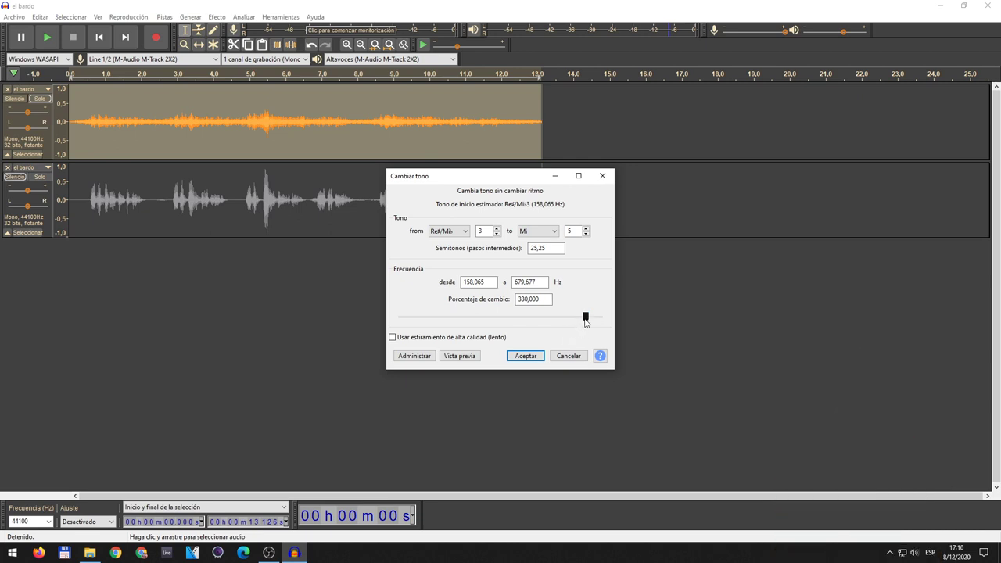
click(526, 356)
key(space)
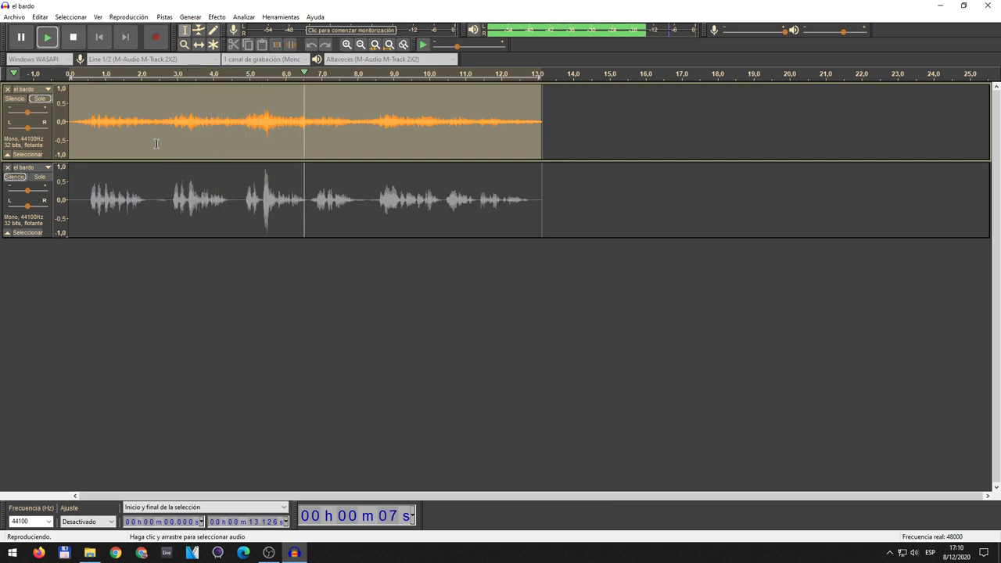
key(space)
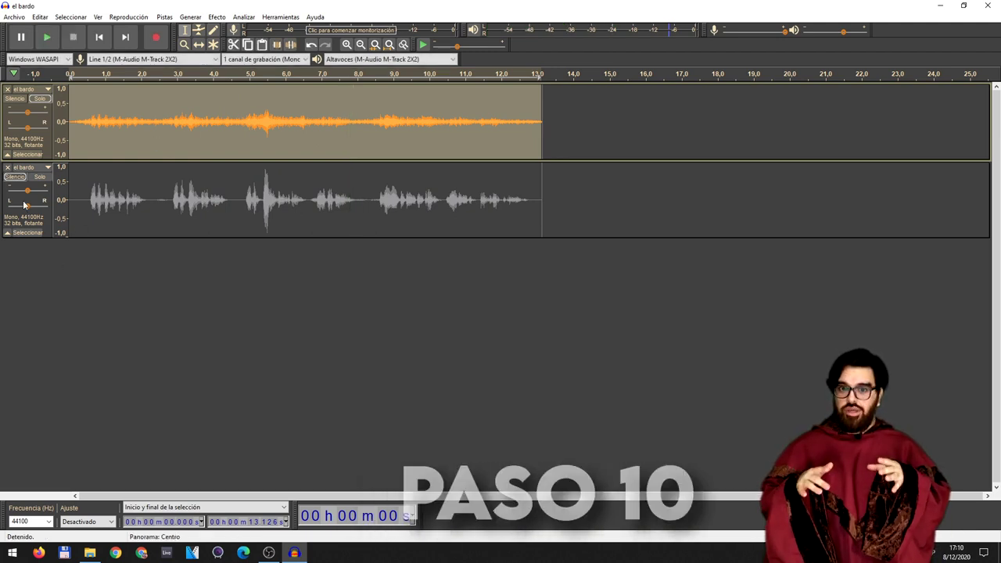
Step: Unmute the lower voice track, raise its gain slightly, and play both tracks together
click(18, 176)
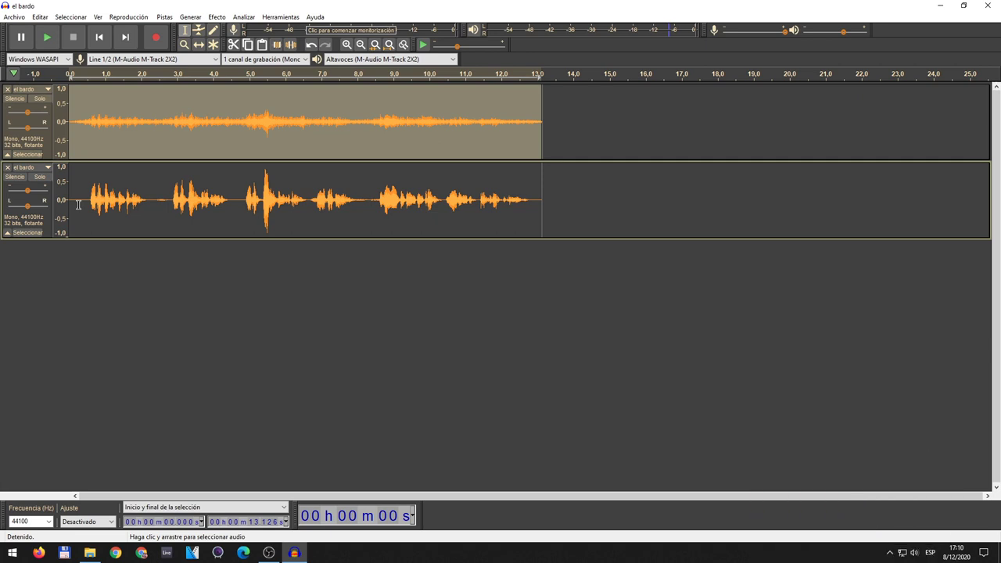
key(space)
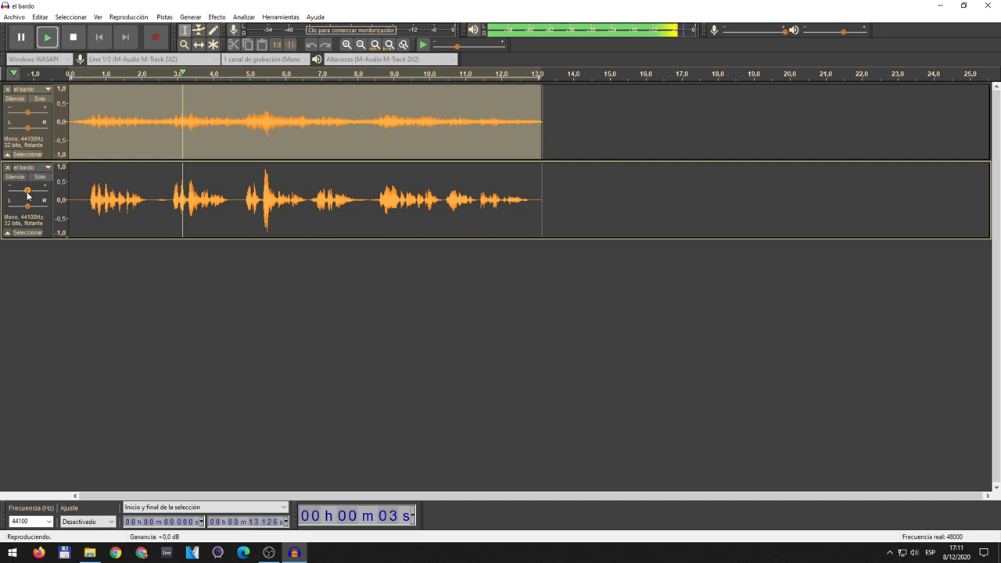
drag(27, 192, 29, 191)
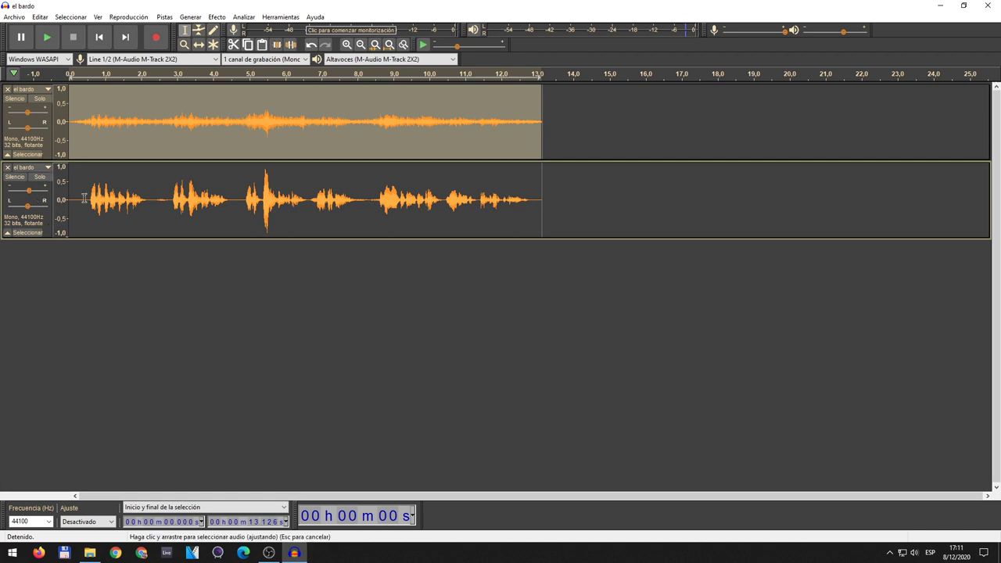
key(space)
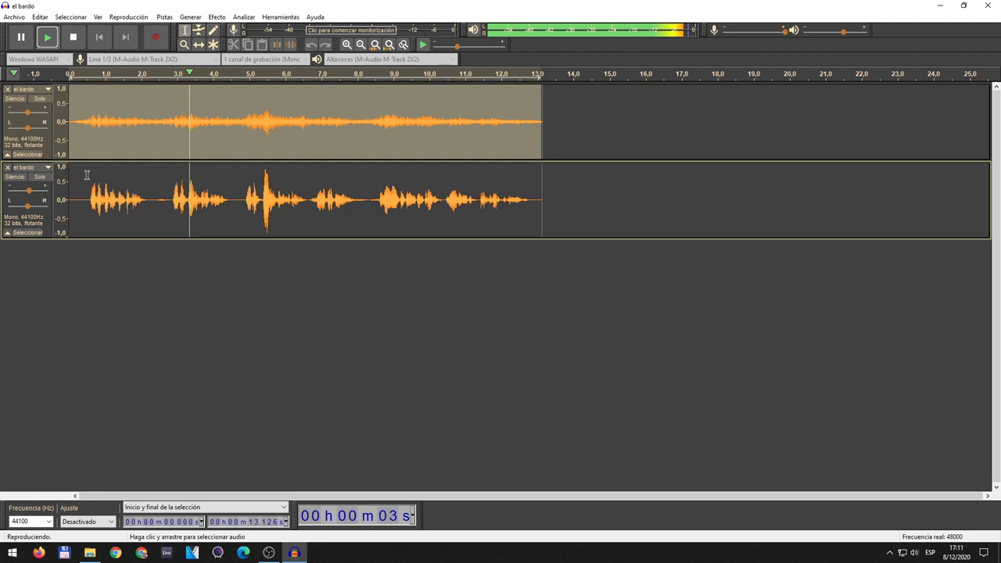
Step: Lower the lower track's gain to about -5 dB and slightly reduce the upper track's gain during playback
drag(30, 191, 23, 195)
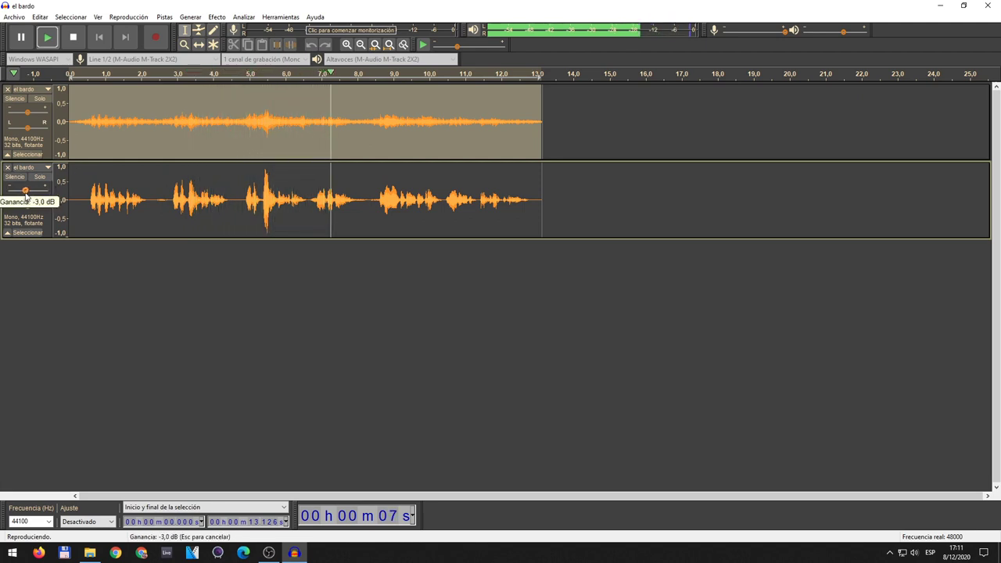
drag(23, 196, 23, 196)
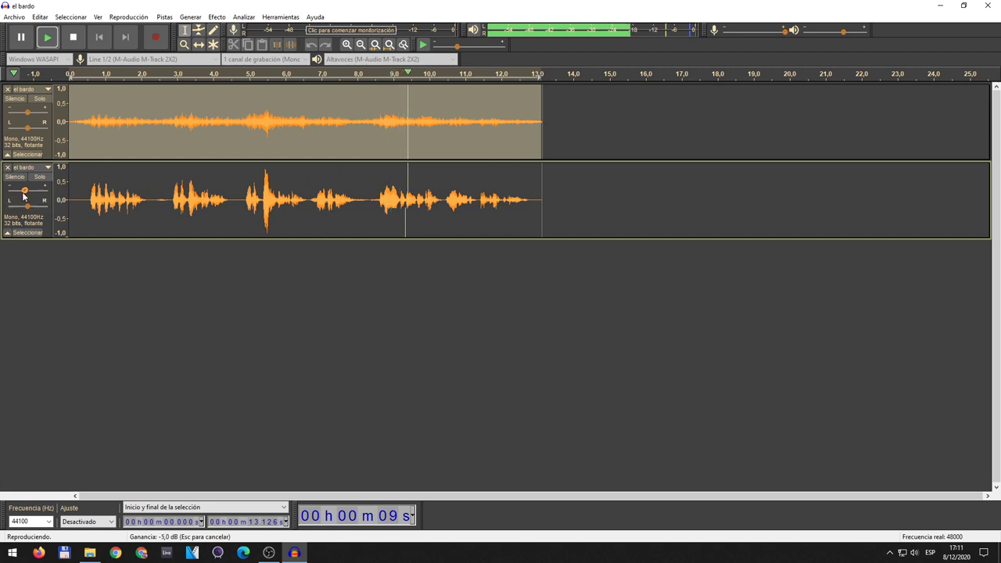
drag(28, 111, 22, 118)
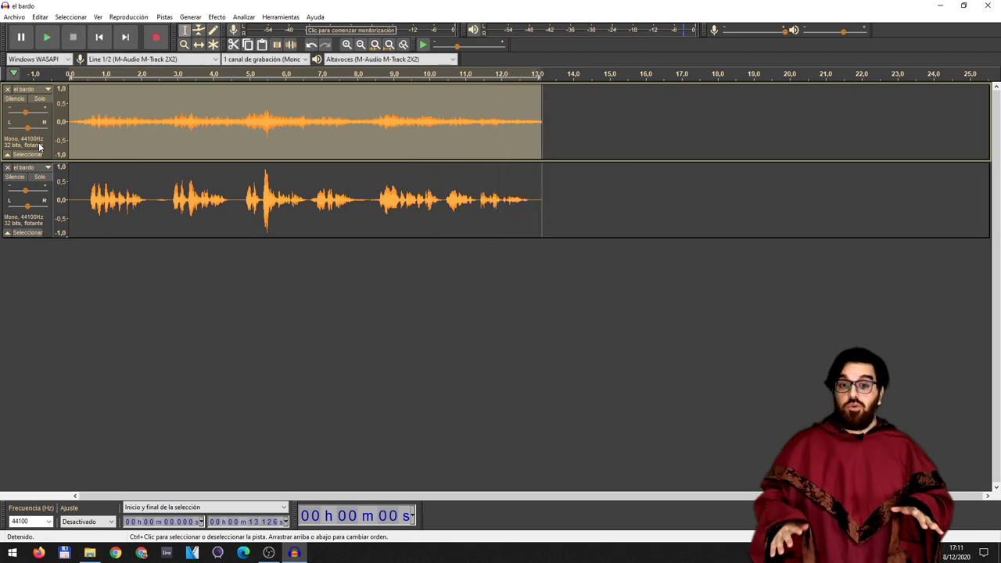
Step: Export both tracks mixed to mono as an MP3 named "voz tenebrosa" in the Terror folder, keeping the existing format and metadata settings
click(80, 291)
click(13, 17)
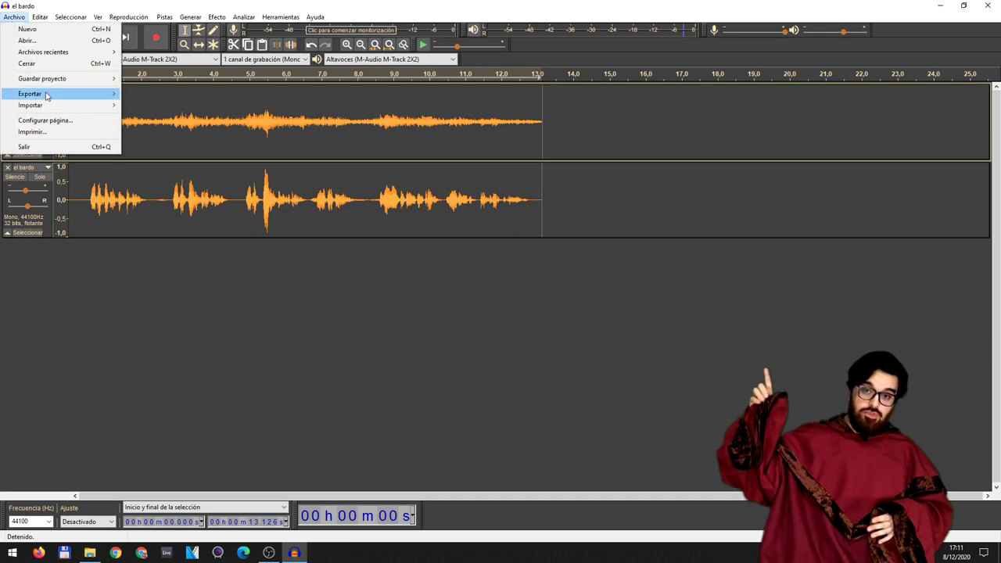
mouse_move(32, 93)
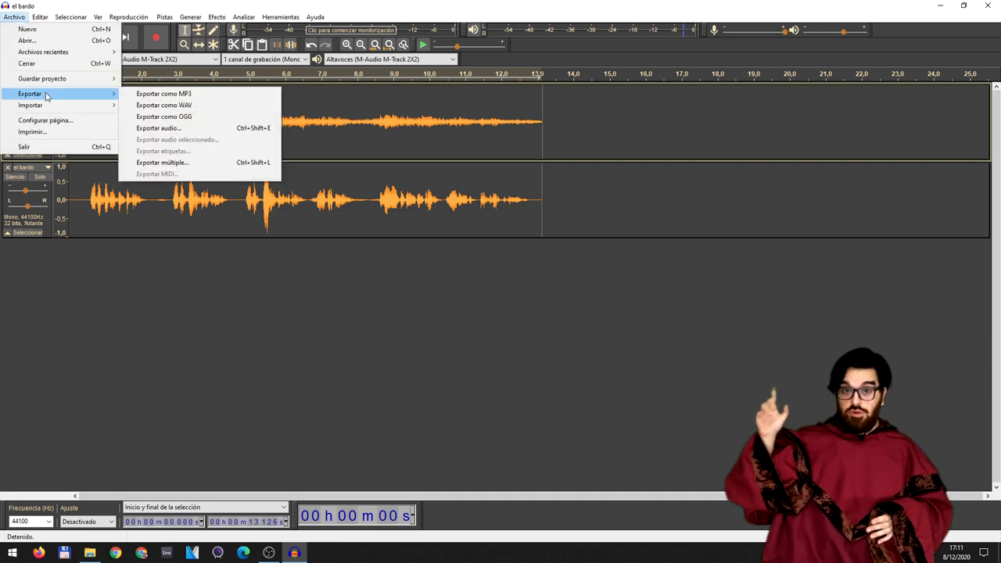
click(166, 98)
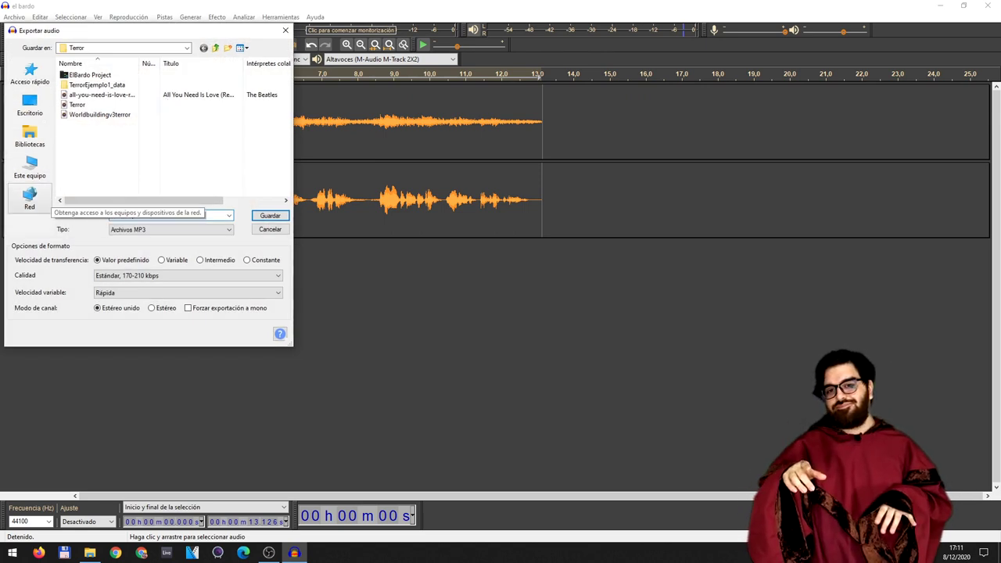
text(voz tenebrosa)
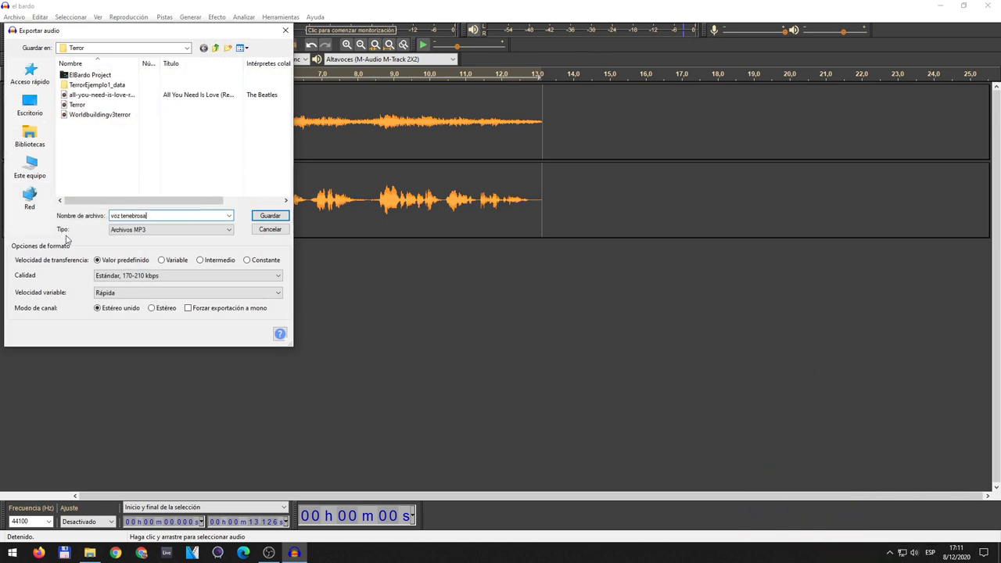
click(269, 216)
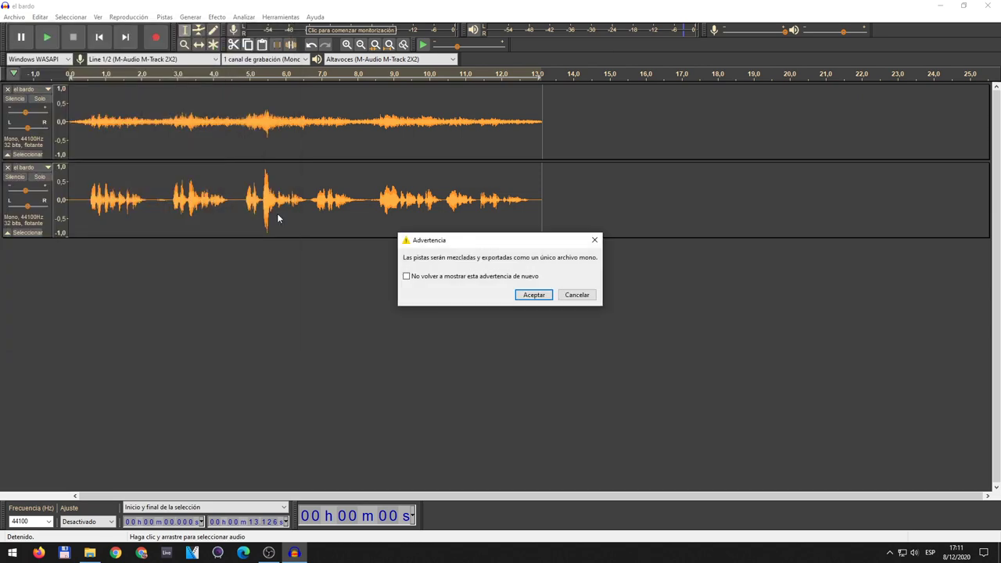
click(533, 296)
click(859, 366)
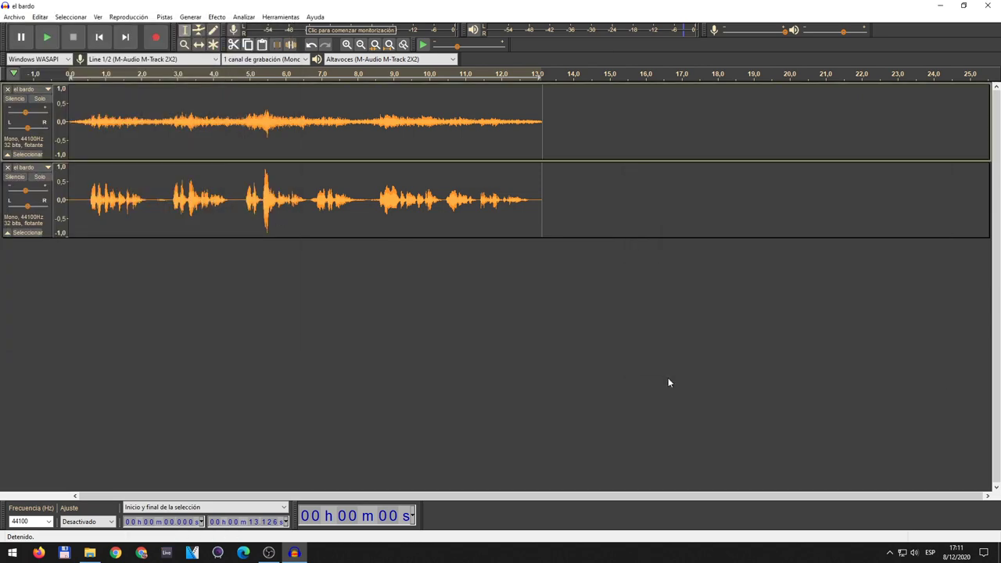